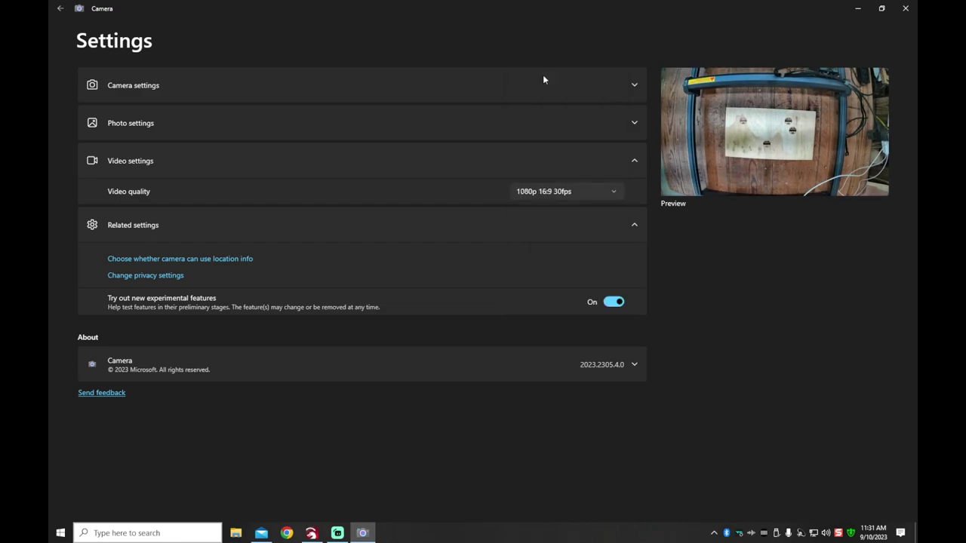
Set the camera's photo quality to 2.1MP 16:9 (1920x1080).
left_click(150, 122)
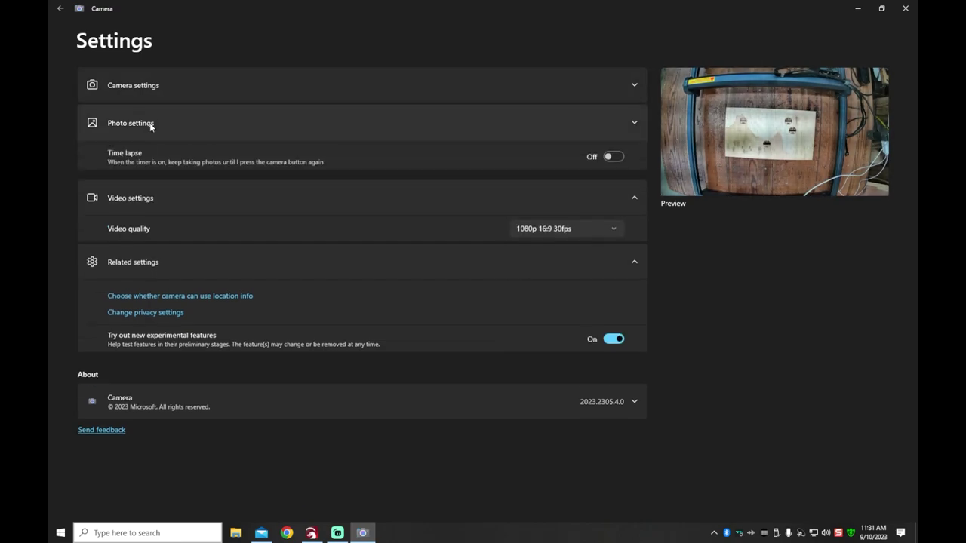
left_click(588, 153)
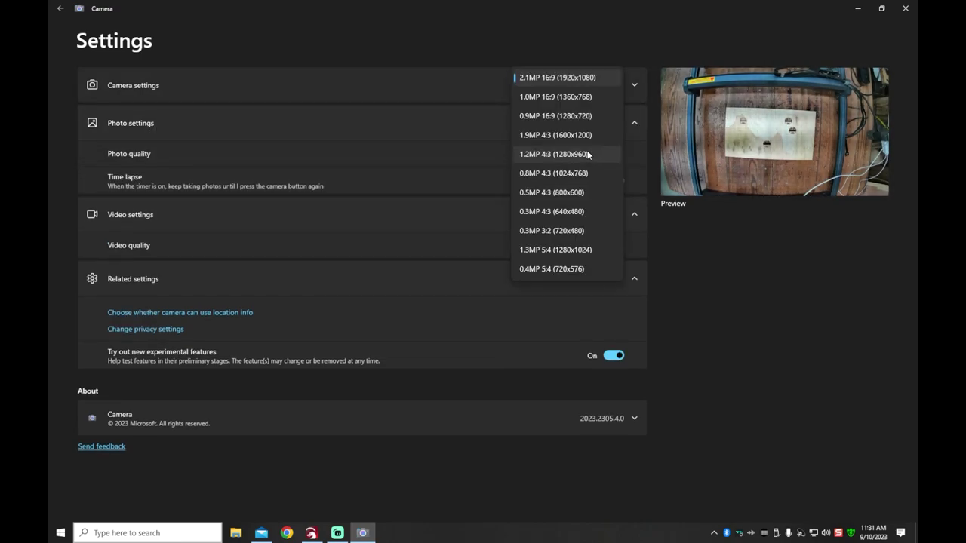
left_click(540, 78)
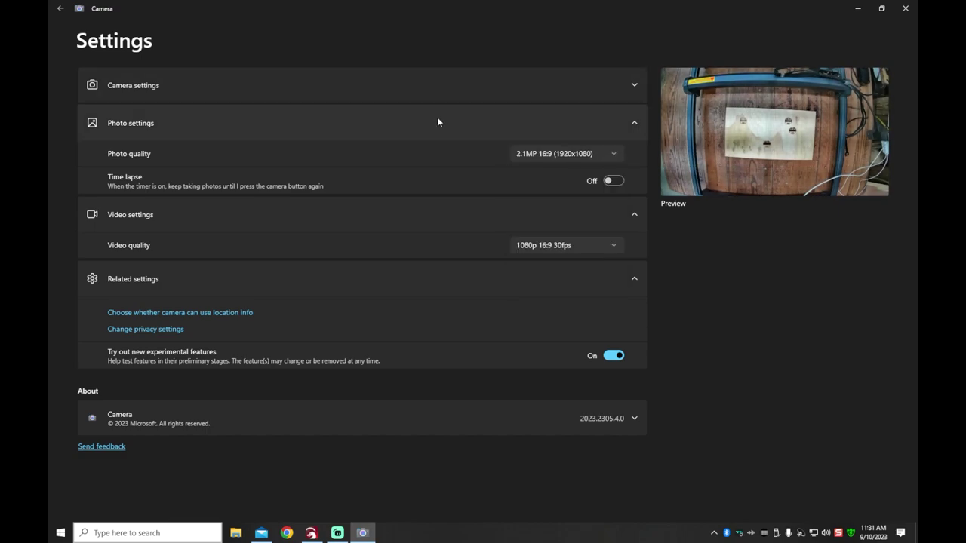
left_click(317, 123)
Review the general camera settings, then close the Camera app and switch to LightBurn.
left_click(570, 85)
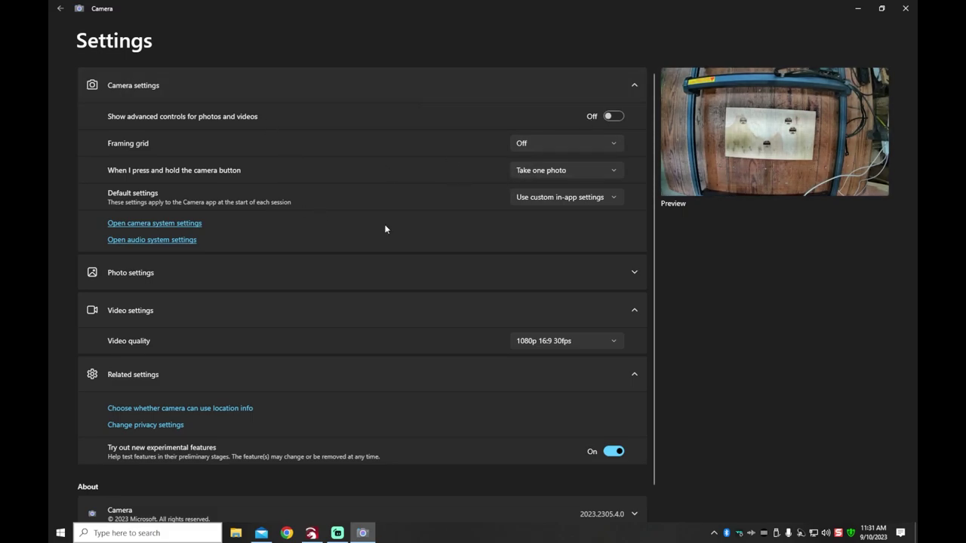
left_click(61, 8)
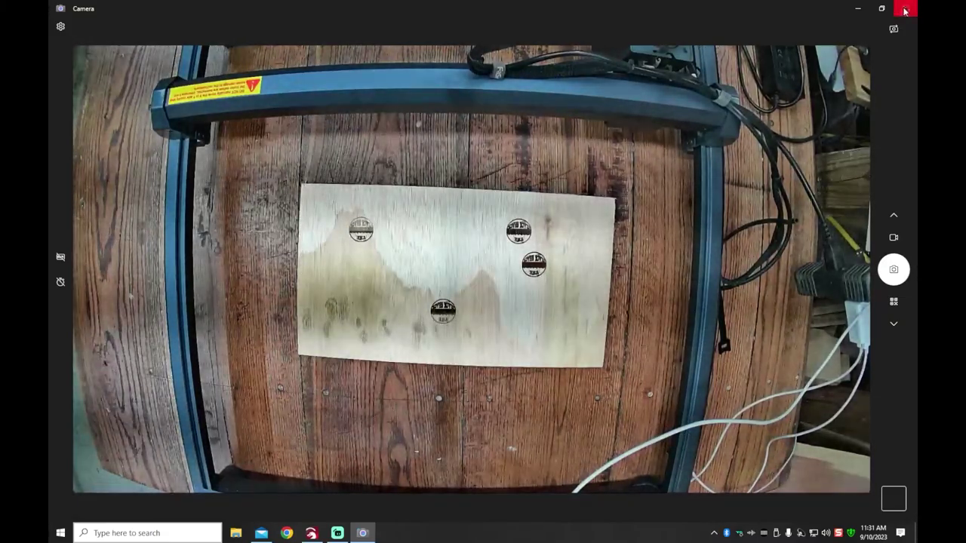
left_click(905, 9)
left_click(309, 530)
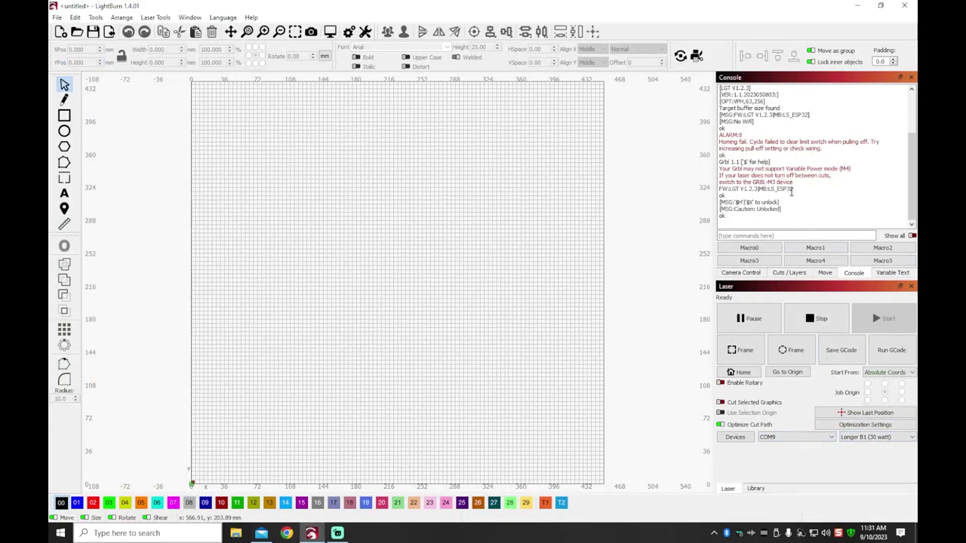
Try to home the laser, reconnecting it on port COM9 between the two attempts.
left_click(741, 373)
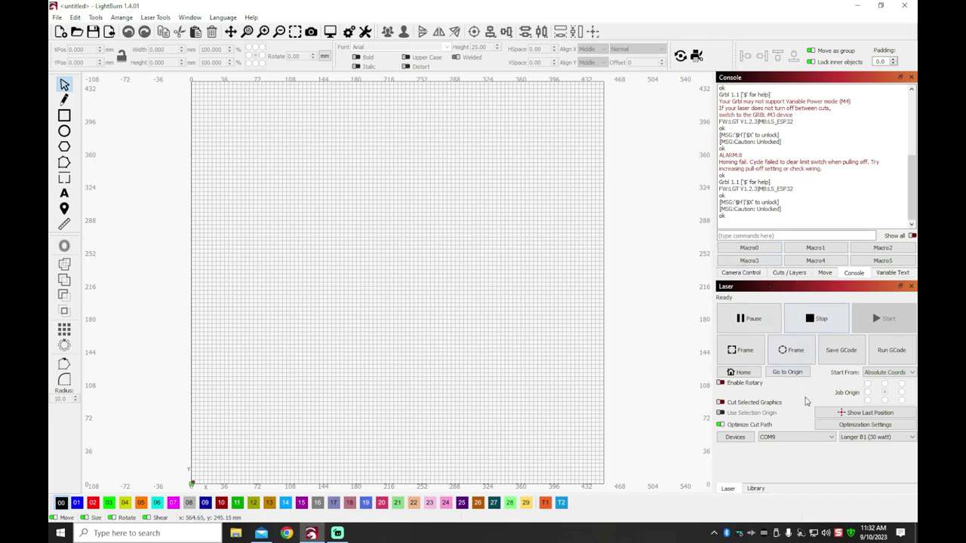
left_click(796, 438)
left_click(783, 447)
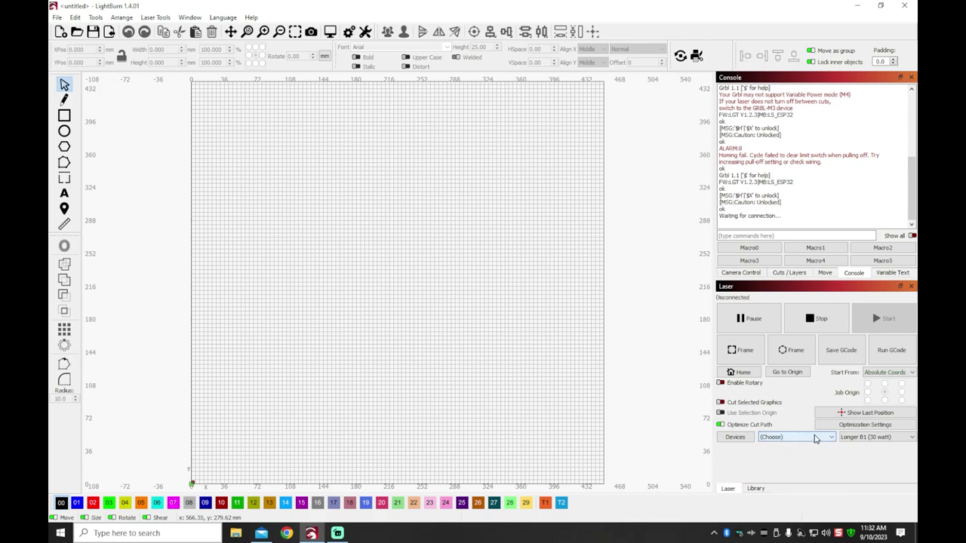
left_click(827, 437)
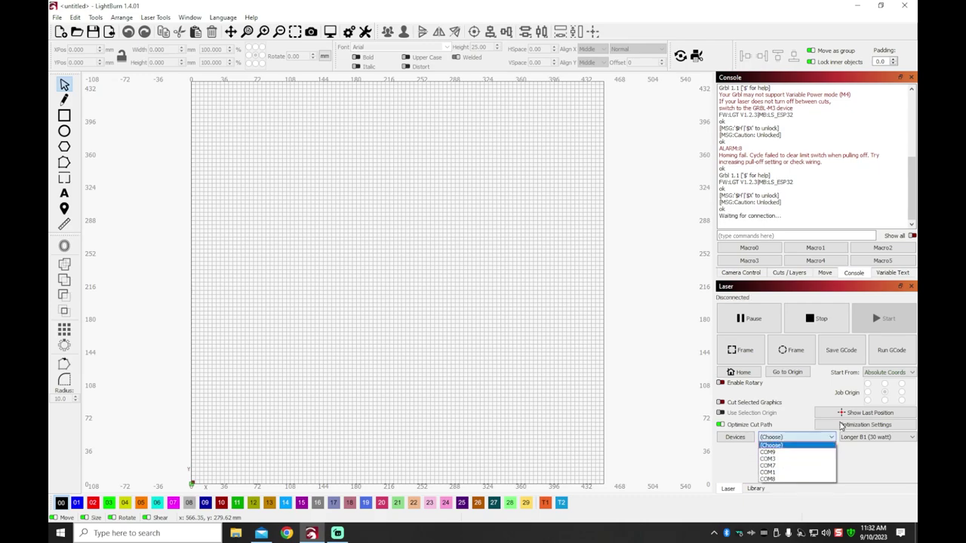
left_click(769, 452)
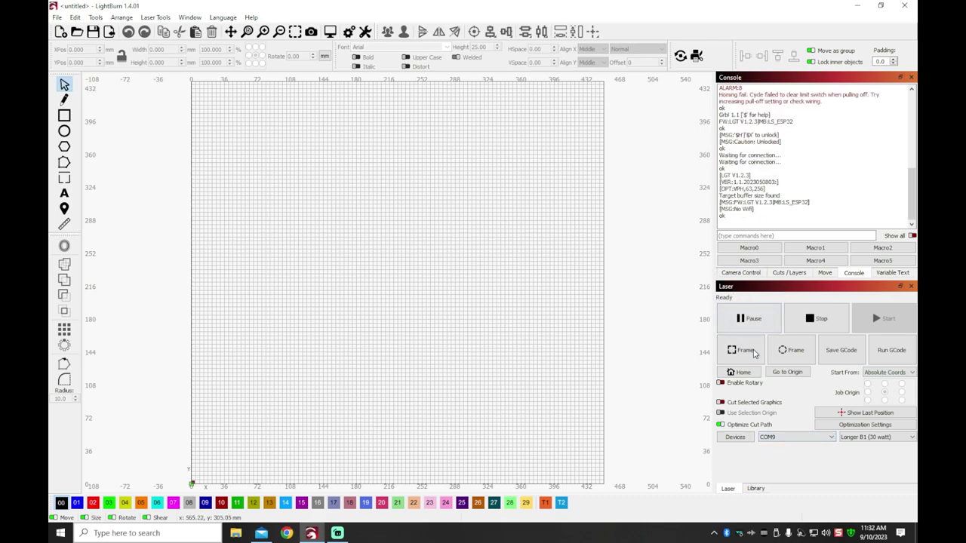
left_click(737, 373)
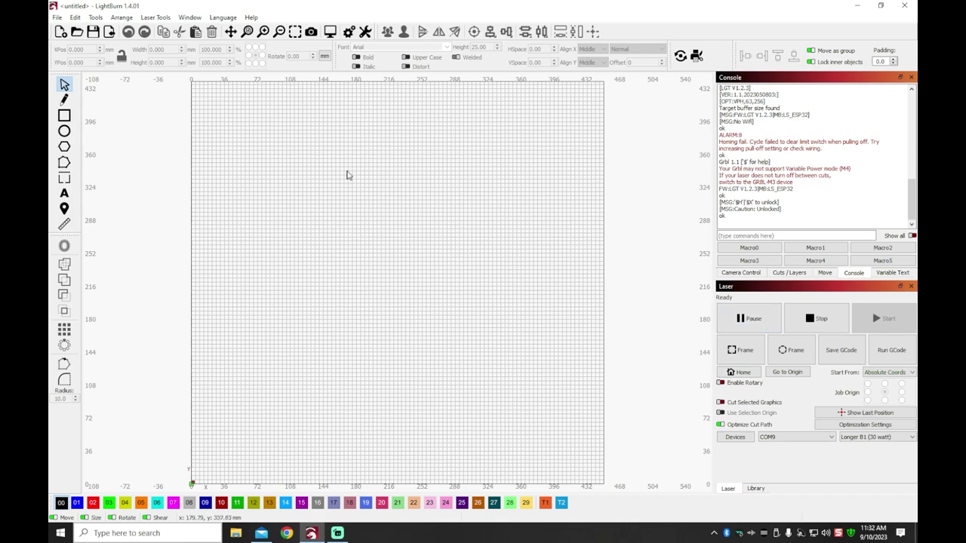
Start a camera lens calibration for the Mintion Lasercam as a standard lens, without a preset.
left_click(155, 17)
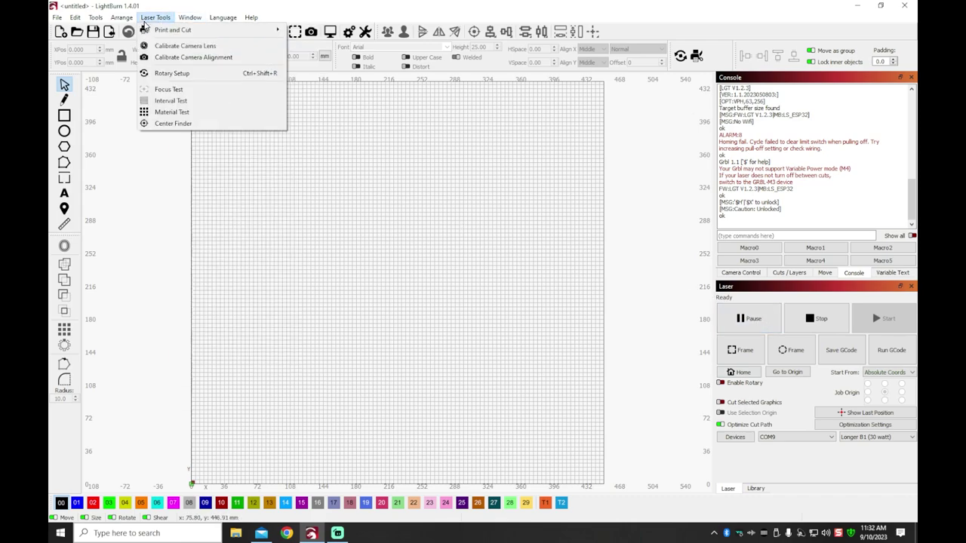
left_click(184, 44)
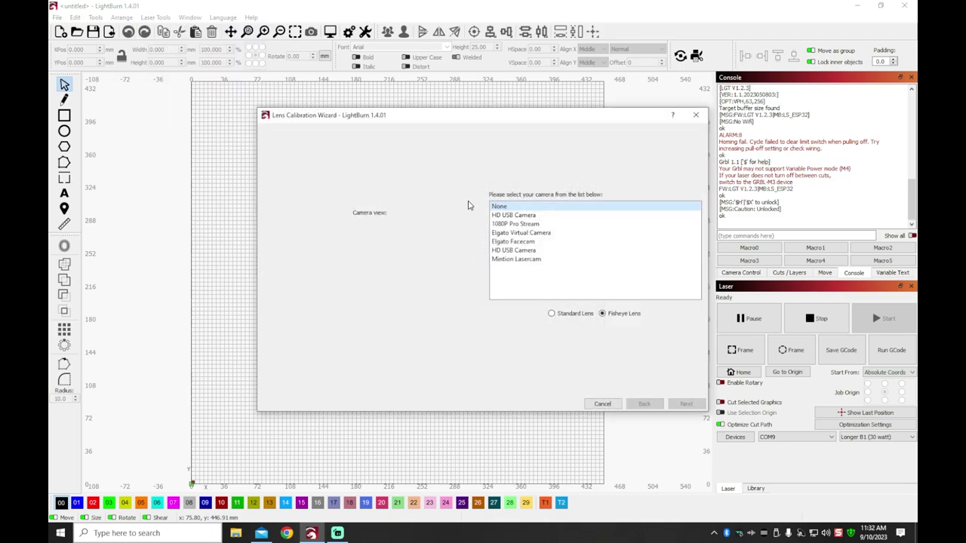
left_click(508, 261)
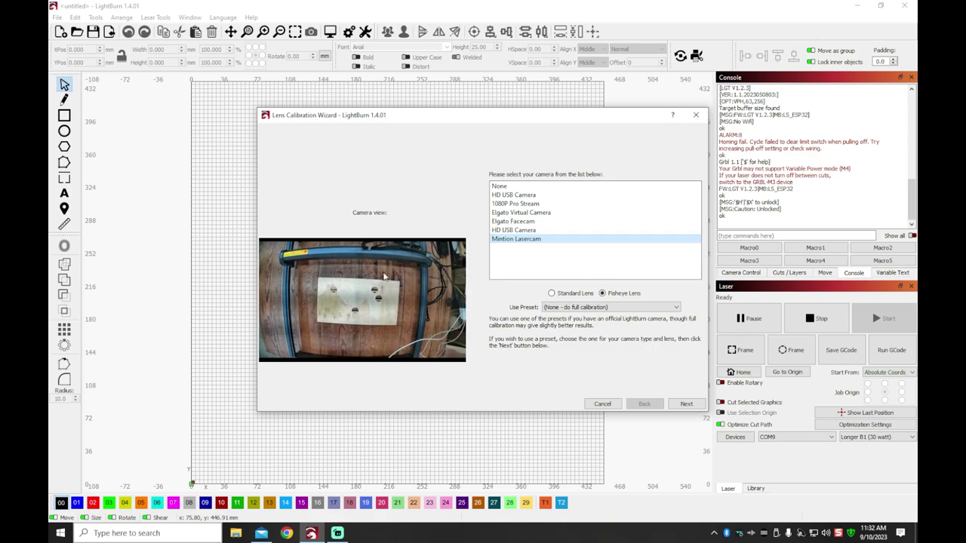
left_click(572, 293)
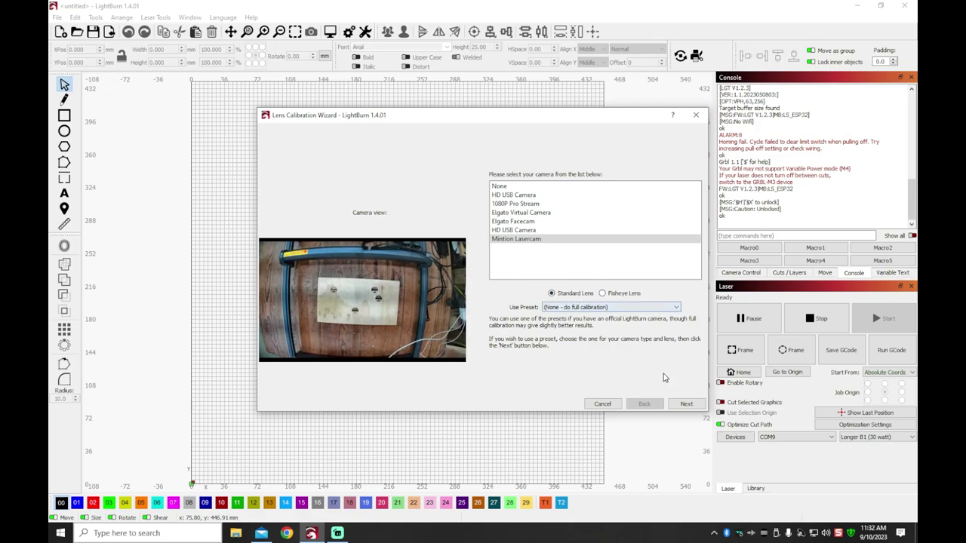
left_click(686, 404)
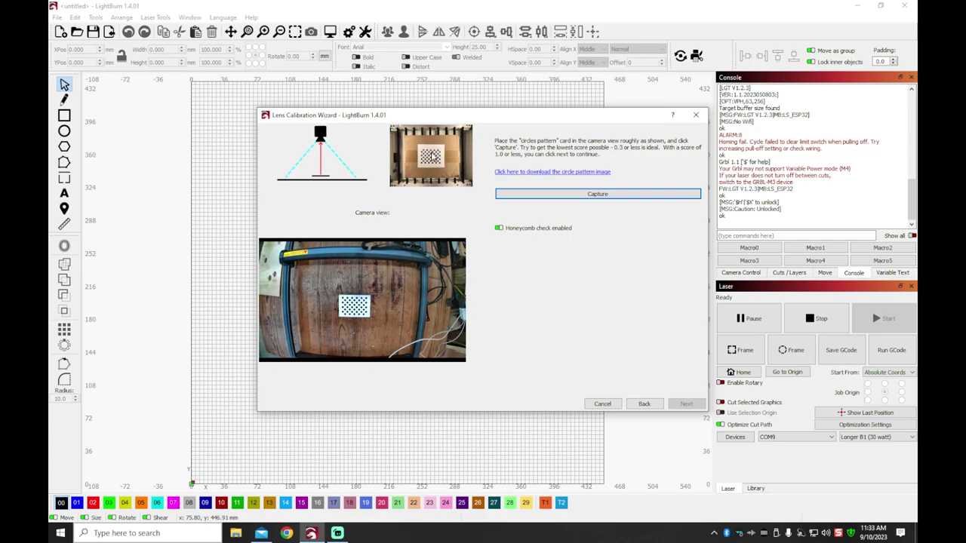
Disable the honeycomb check and capture the circle pattern at the centre of the camera view as the first calibration image.
left_click(601, 194)
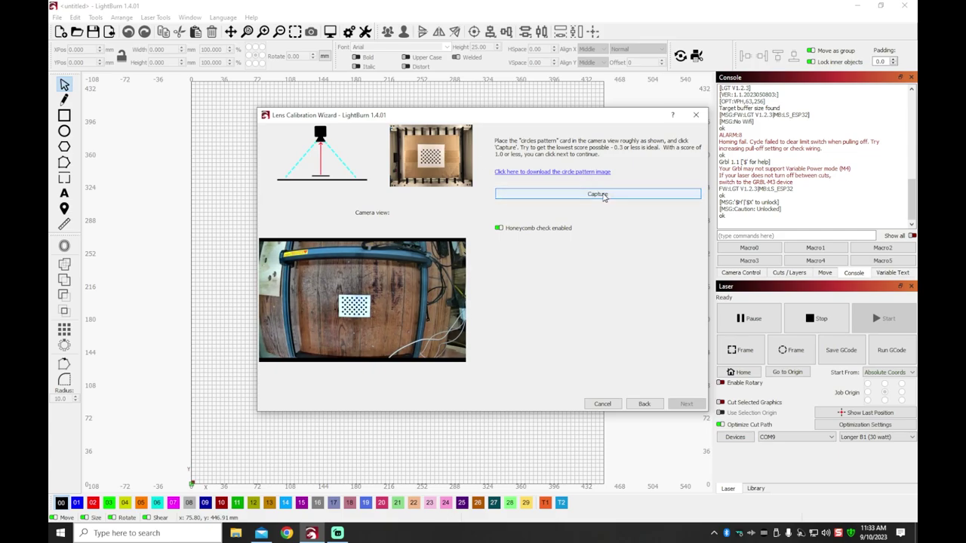
left_click(500, 229)
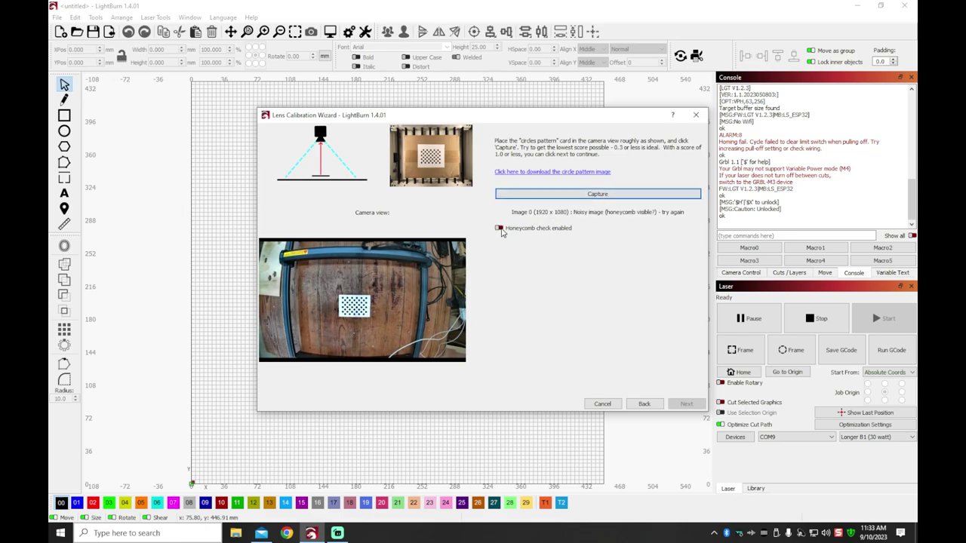
left_click(604, 197)
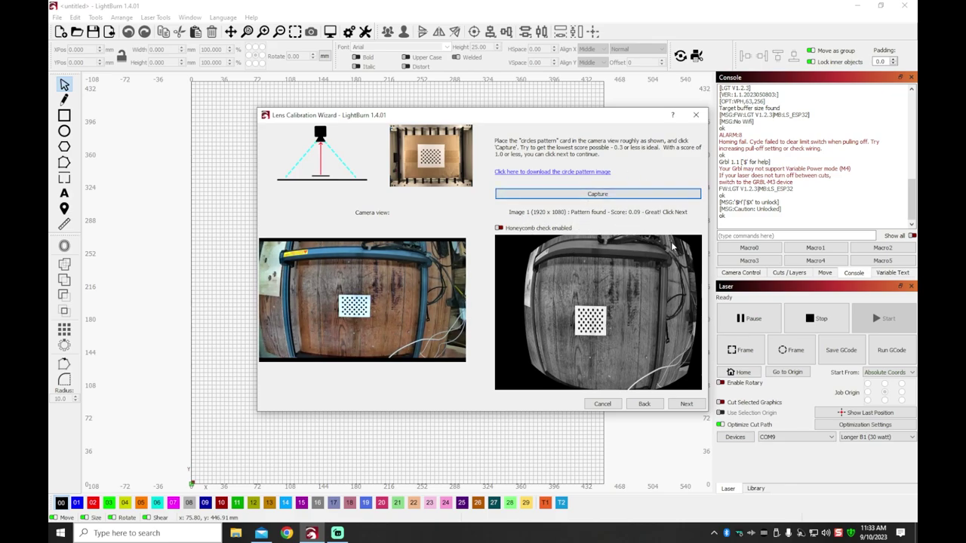
left_click(685, 404)
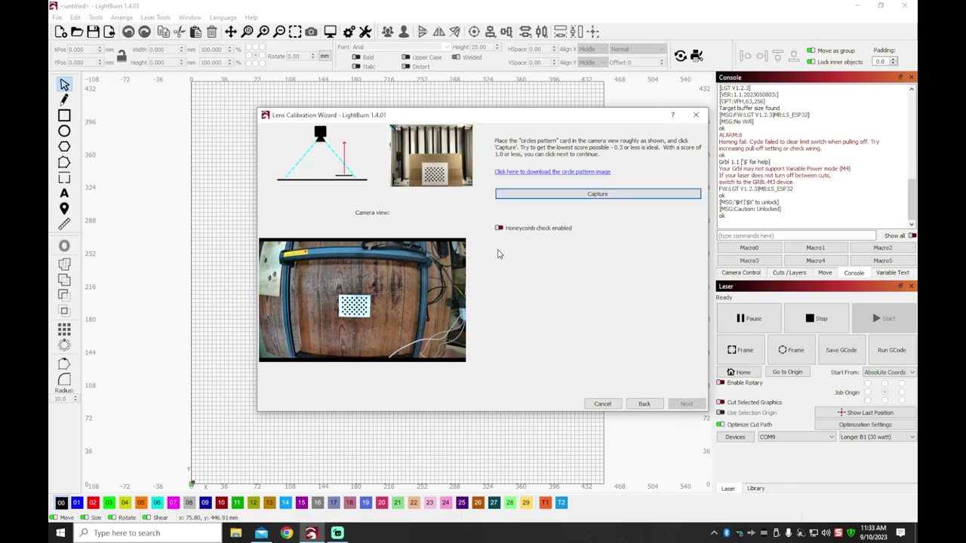
Capture calibration images 2 to 4 with the circle pattern card at the upper centre, right and left of the camera view.
left_click(634, 194)
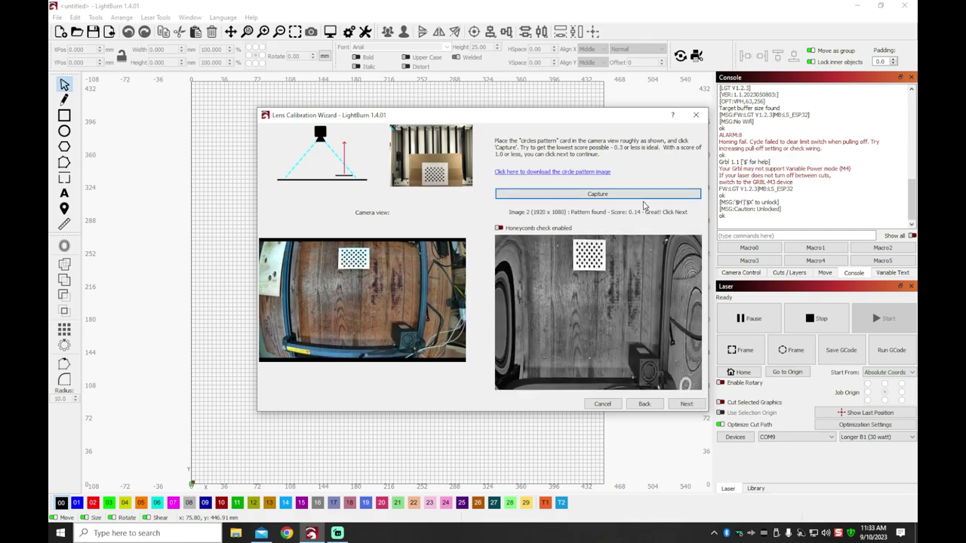
left_click(685, 403)
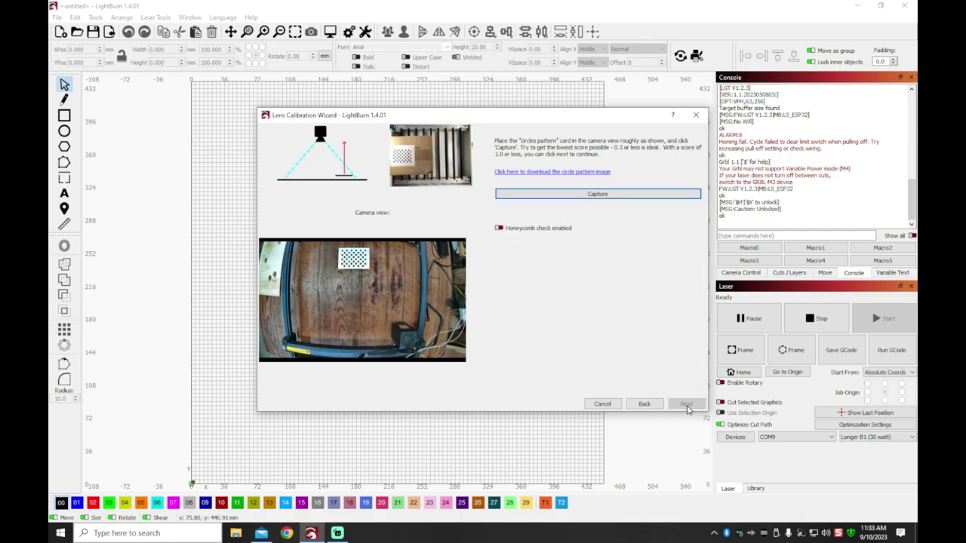
left_click(500, 194)
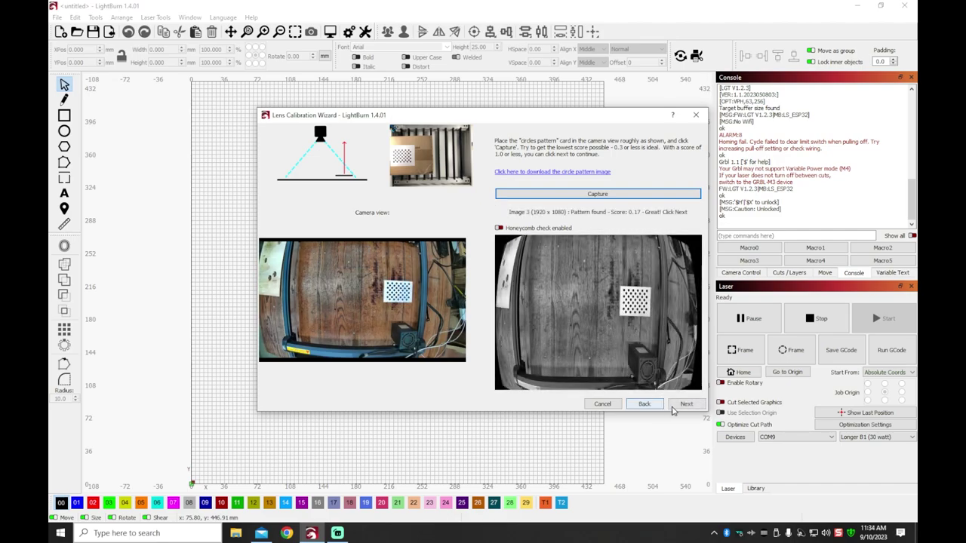
left_click(685, 405)
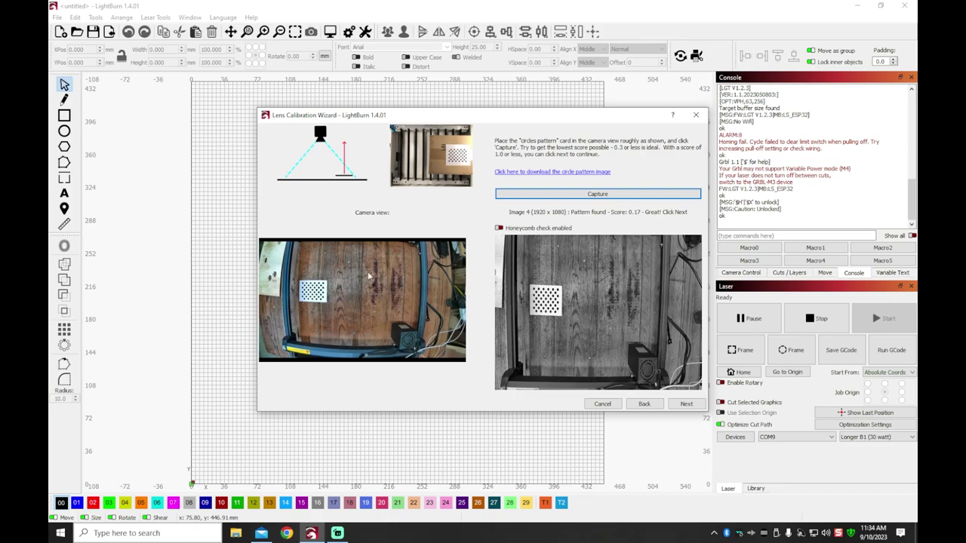
left_click(687, 405)
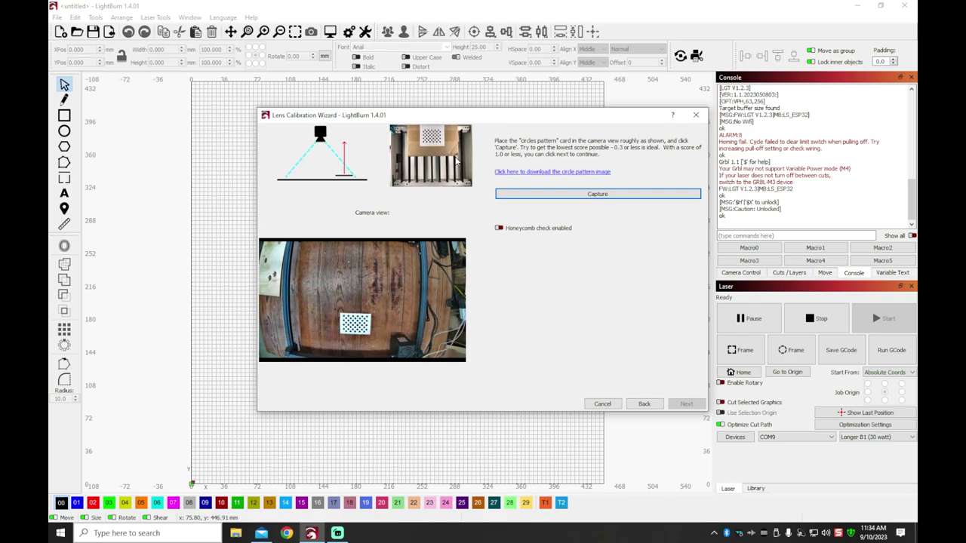
Capture the remaining circle pattern images, from the lower centre position onward, and finish the lens calibration to store it.
left_click(590, 195)
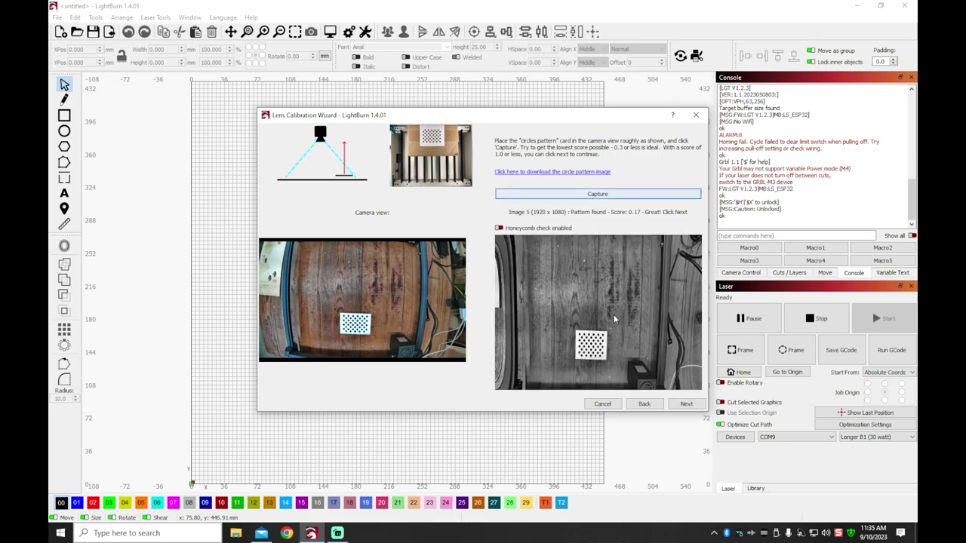
left_click(686, 404)
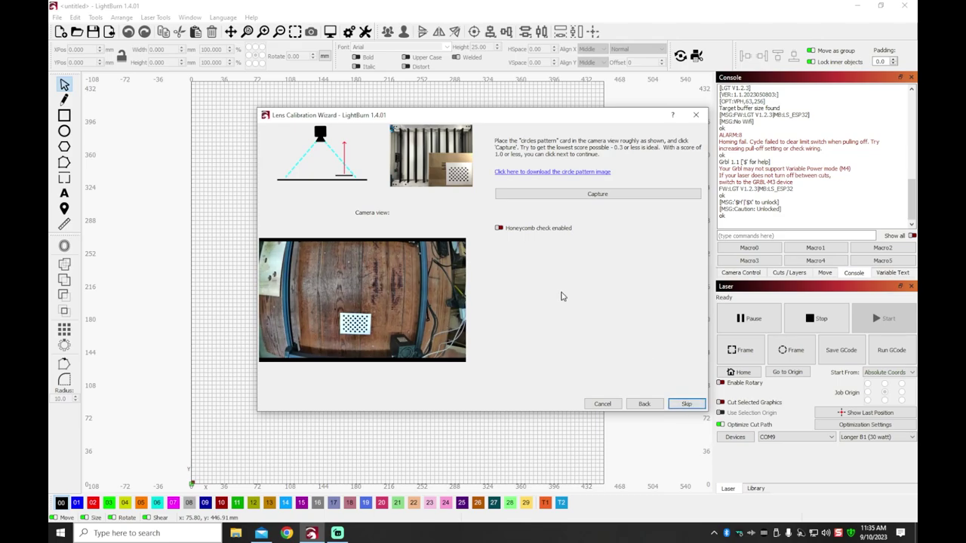
left_click(596, 194)
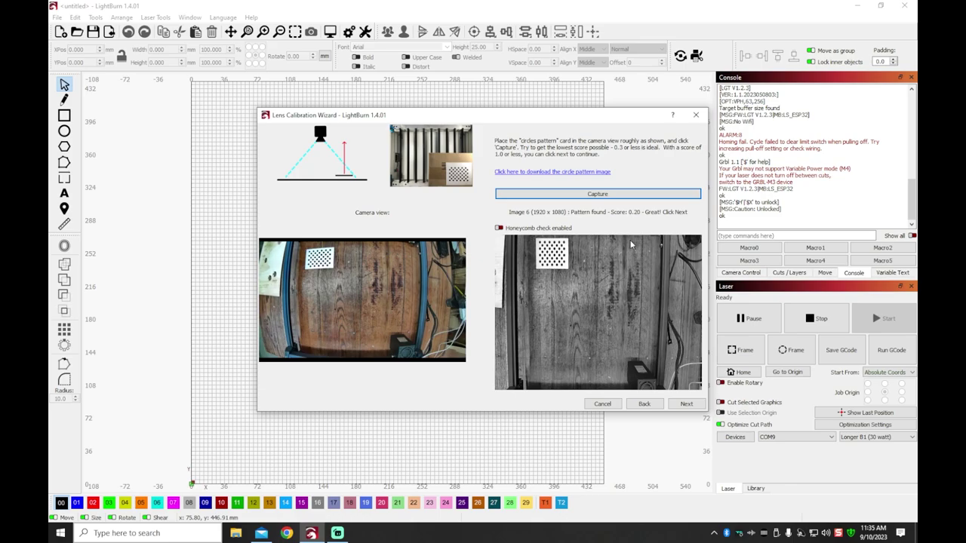
left_click(691, 405)
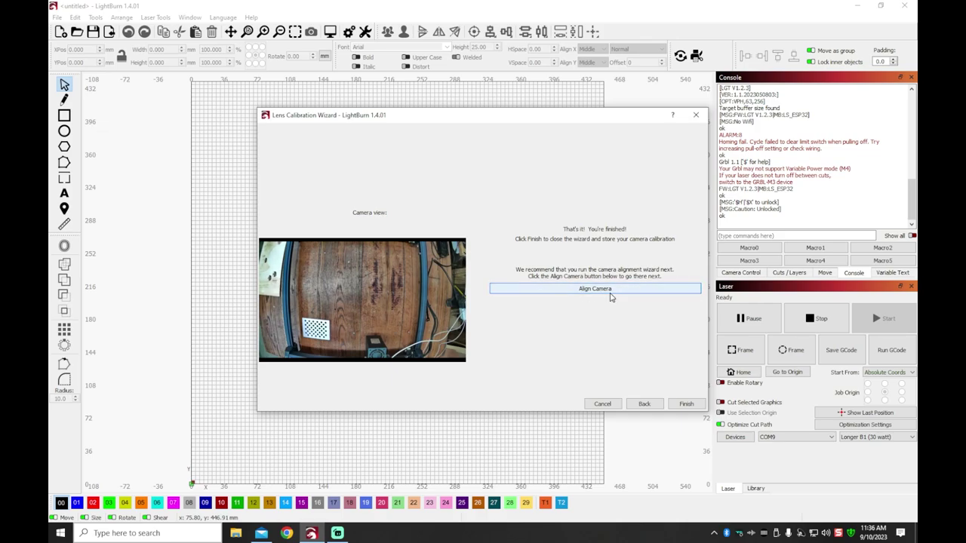
left_click(685, 404)
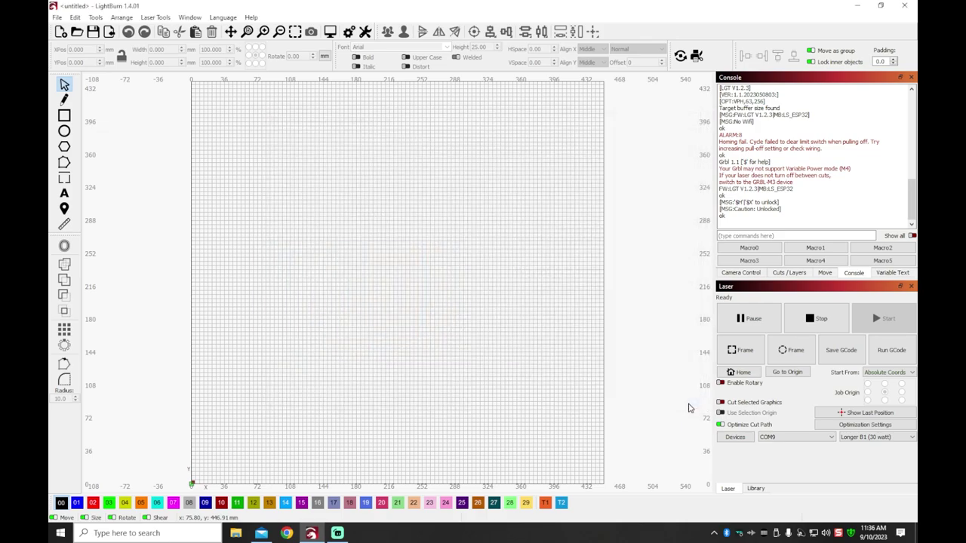
Home the laser and start a camera alignment for a camera fixed over the work area, using the Mintion Lasercam.
left_click(731, 347)
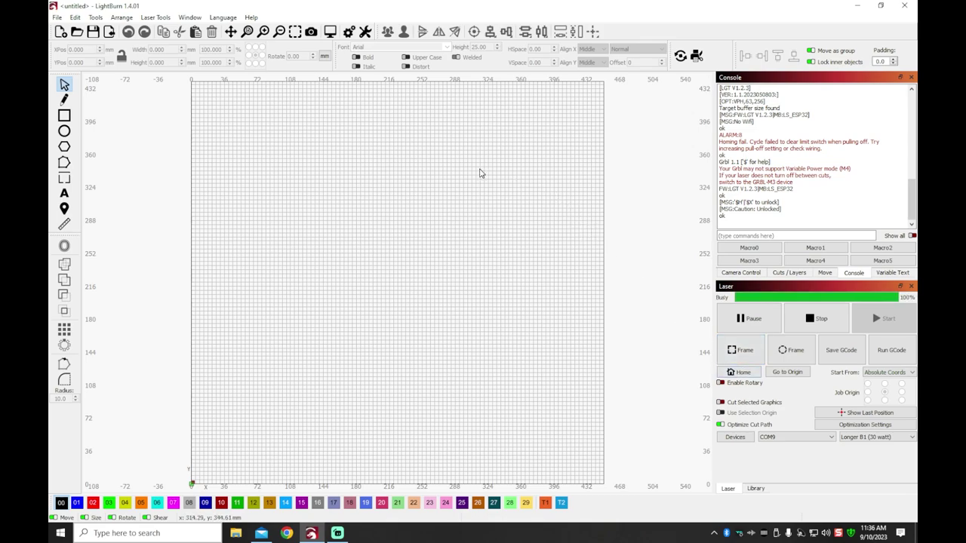
left_click(155, 18)
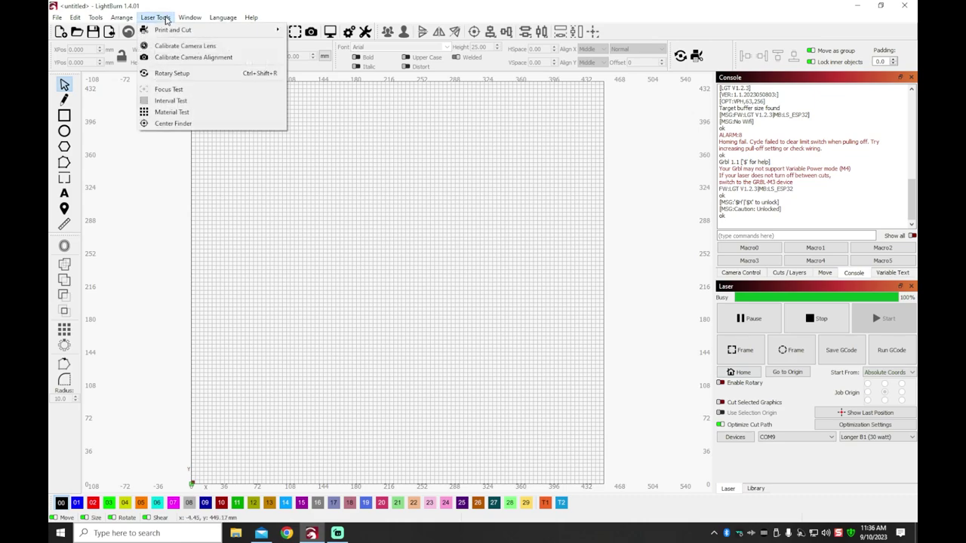
left_click(176, 60)
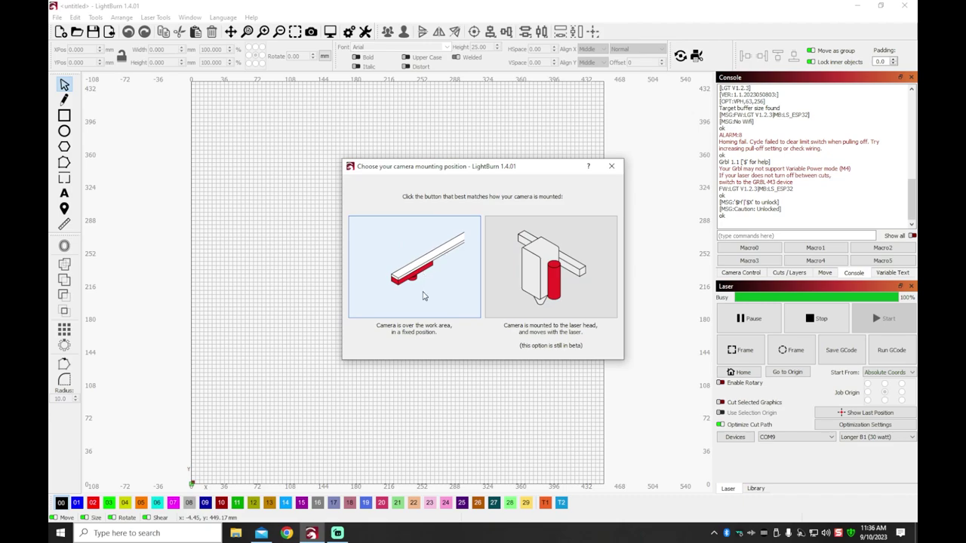
left_click(419, 250)
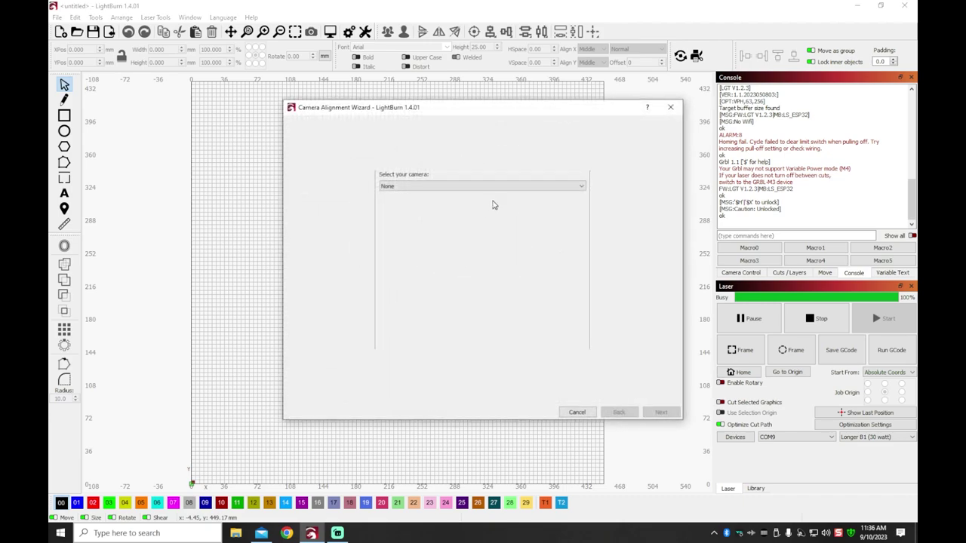
left_click(504, 187)
left_click(427, 234)
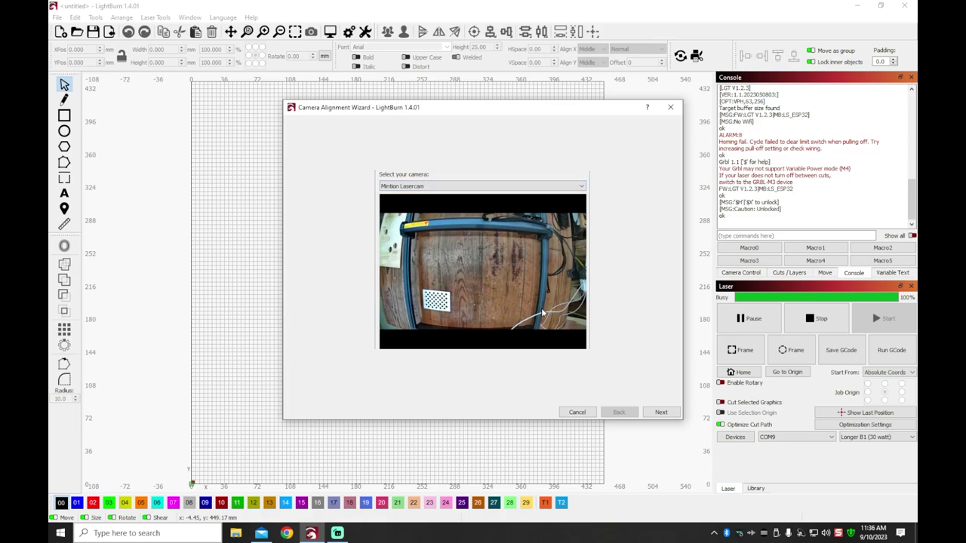
Continue to the alignment pattern settings, set the material thickness to 3 mm and frame the pattern.
left_click(661, 412)
double_click(389, 196)
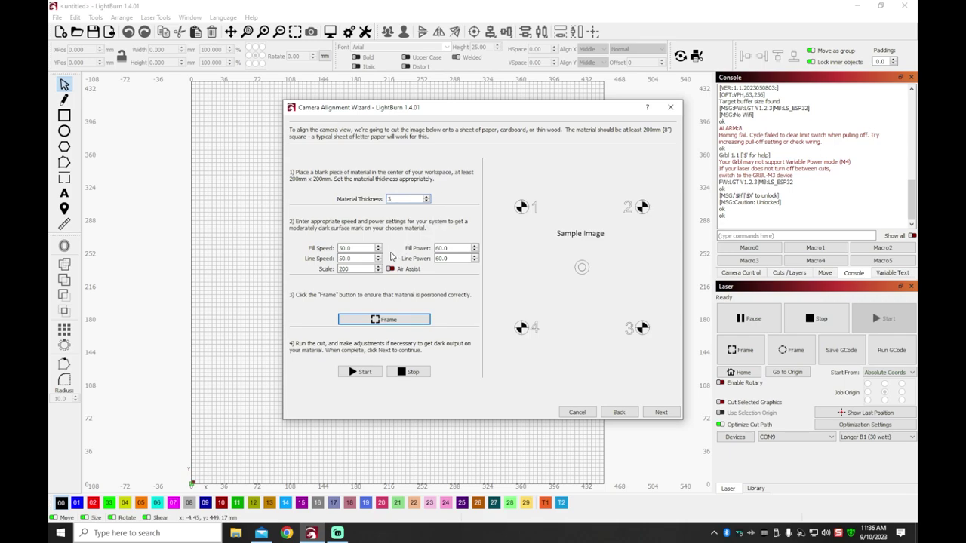
key("Tab")
left_click(378, 321)
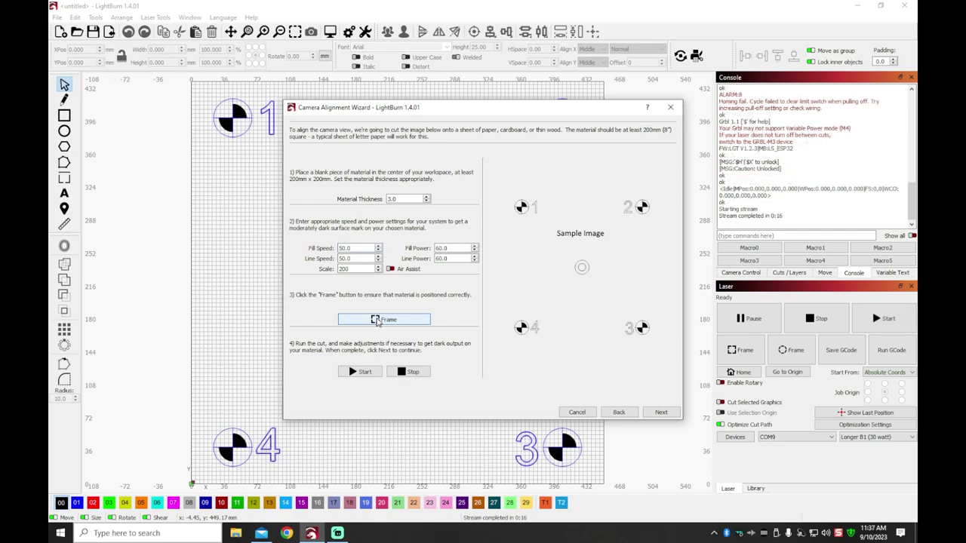
Set the alignment pattern's scale to 100, recheck its frame and burn the marks onto the material.
left_click_drag(351, 269, 332, 270)
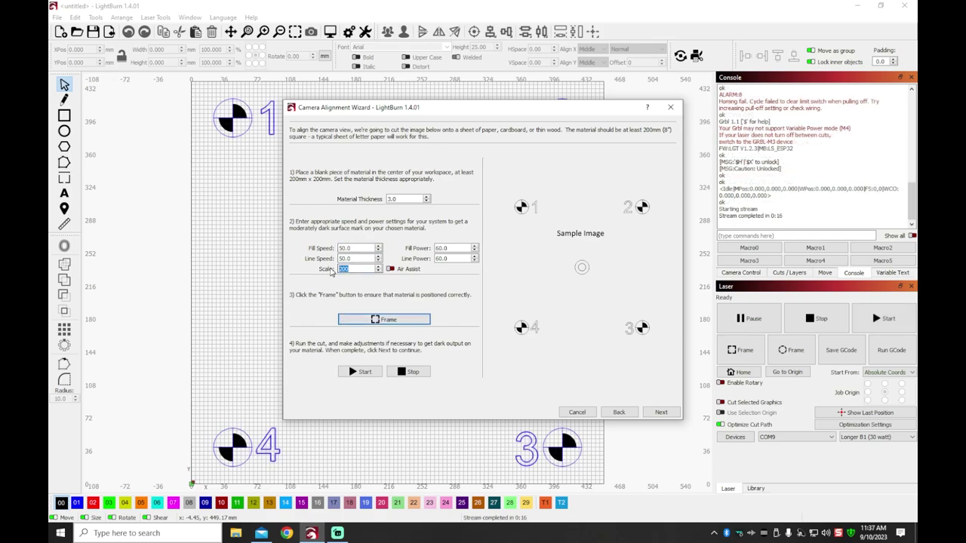
type("100")
left_click(382, 319)
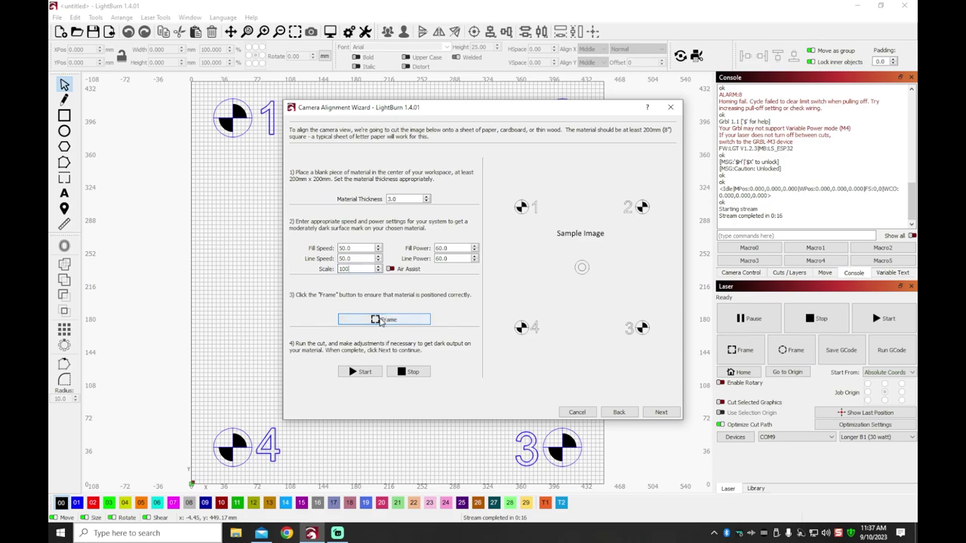
left_click(352, 370)
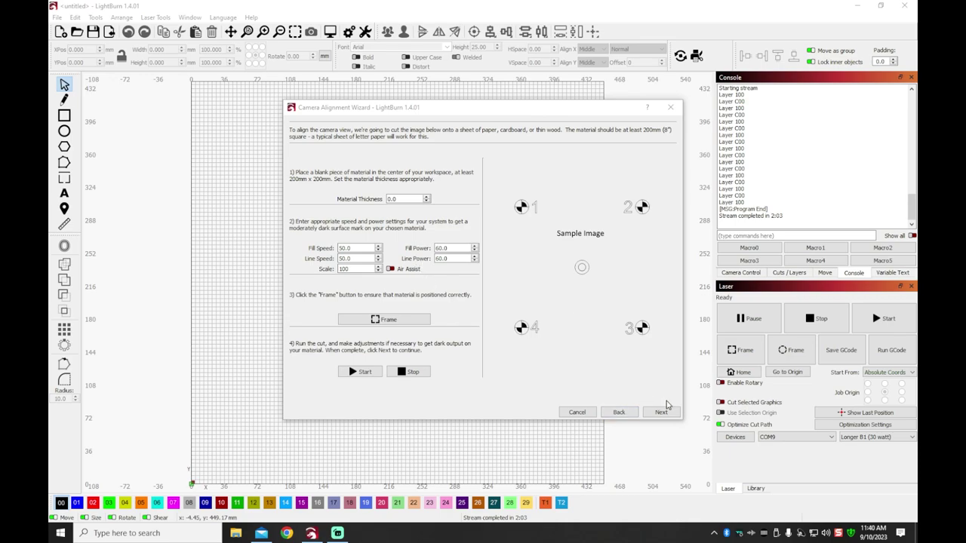
Capture the alignment image showing all four burned corner marks and continue to marking the corners.
left_click(661, 412)
left_click(351, 245)
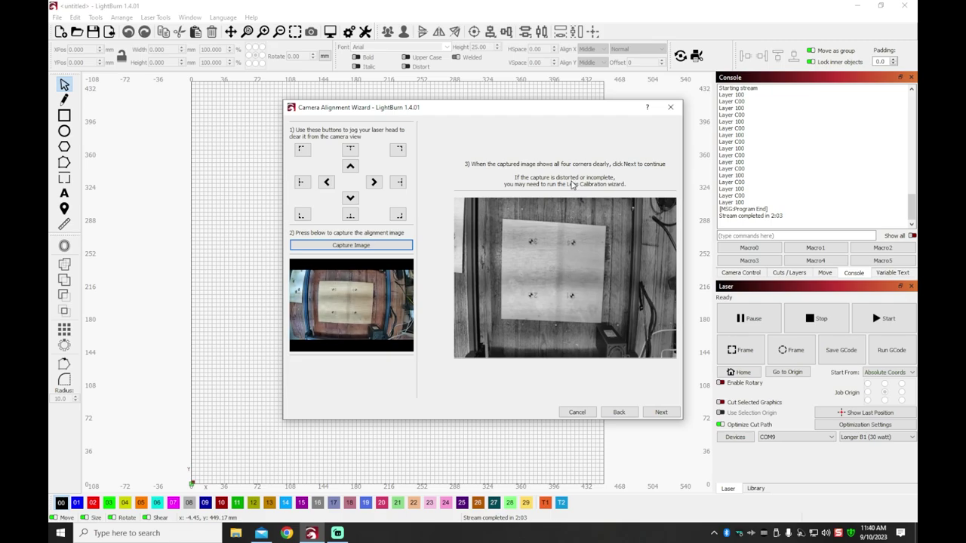
left_click(383, 246)
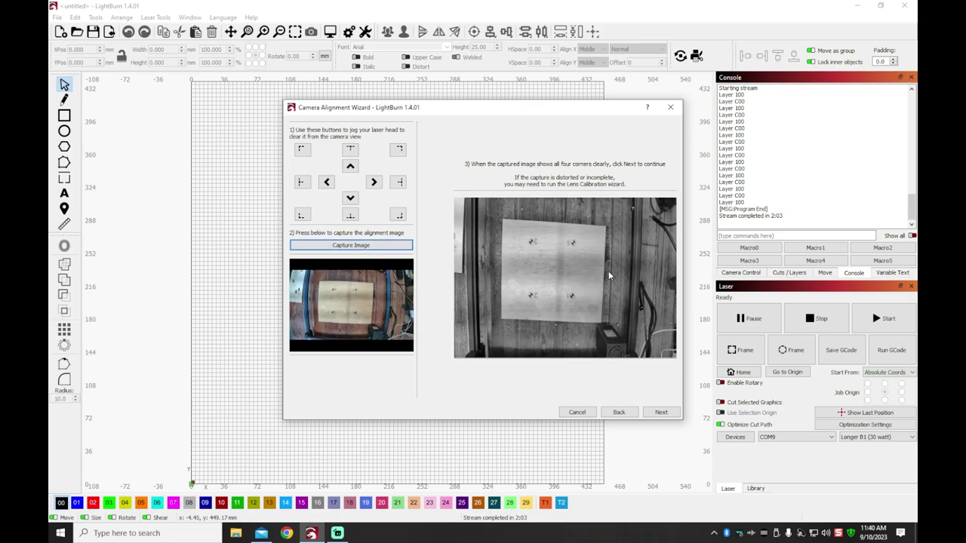
left_click(659, 412)
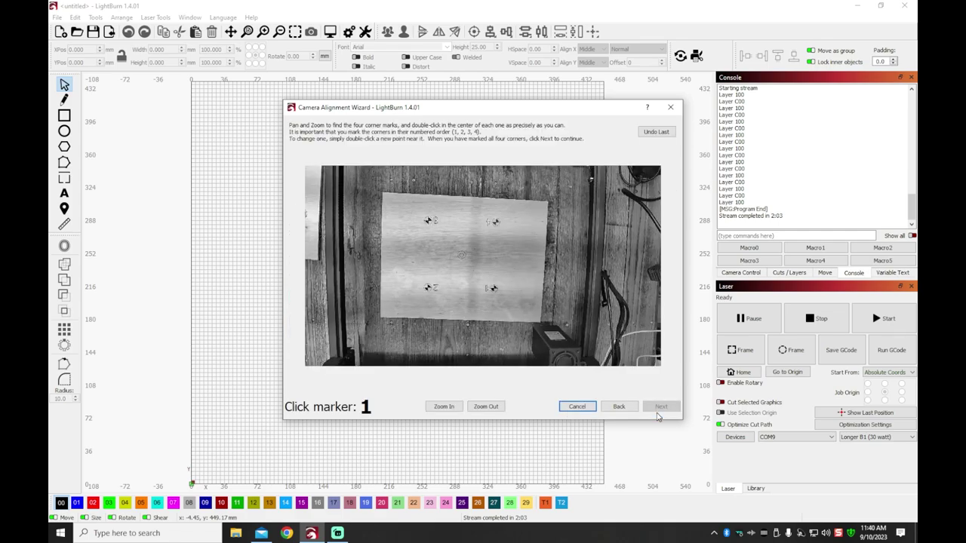
Mark the exact centre of corner target 1 in the captured alignment image.
scroll(467, 260, "up", 6)
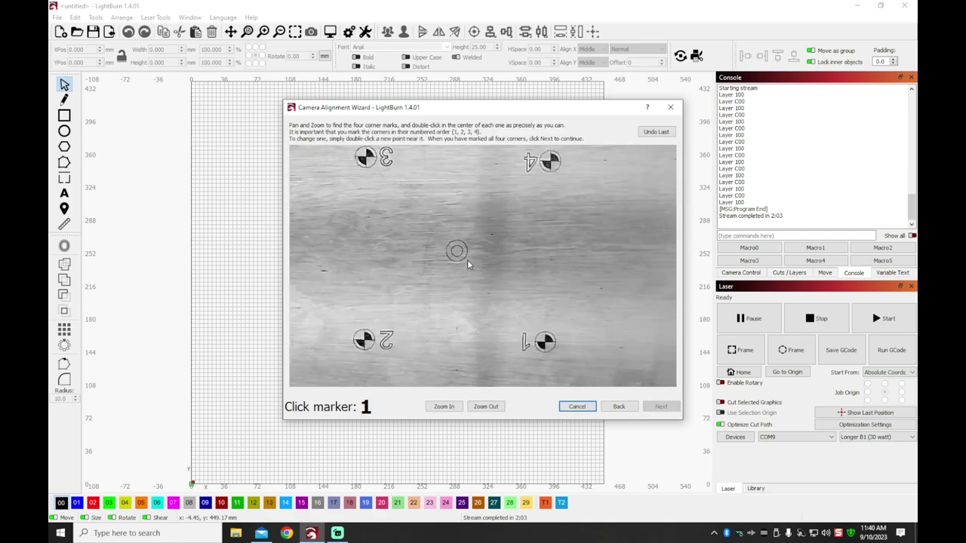
left_click_drag(469, 268, 489, 183)
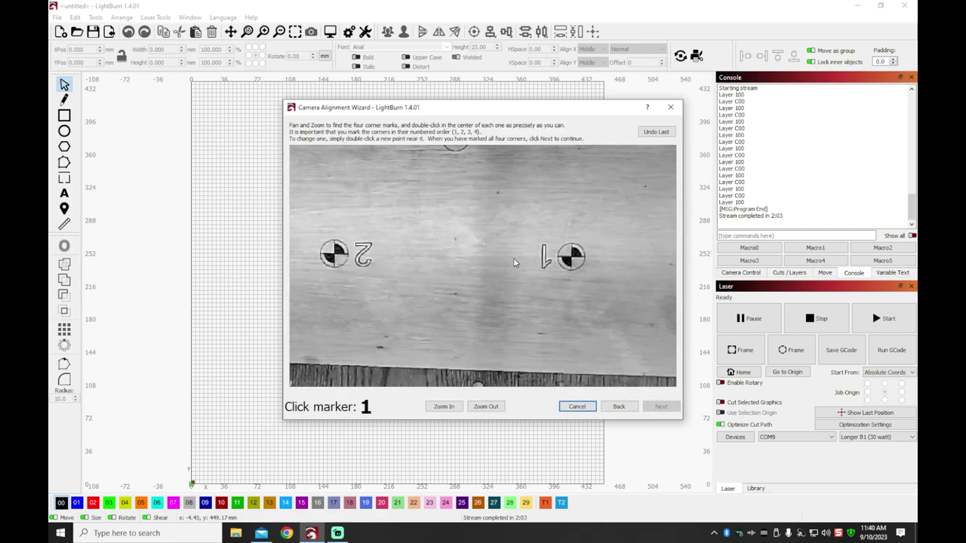
scroll(535, 270, "up", 3)
mouse_move(535, 269)
left_mouse_down()
mouse_move(446, 242)
mouse_move(722, 294)
mouse_move(603, 317)
mouse_move(629, 277)
left_mouse_up()
scroll(629, 276, "down", 4)
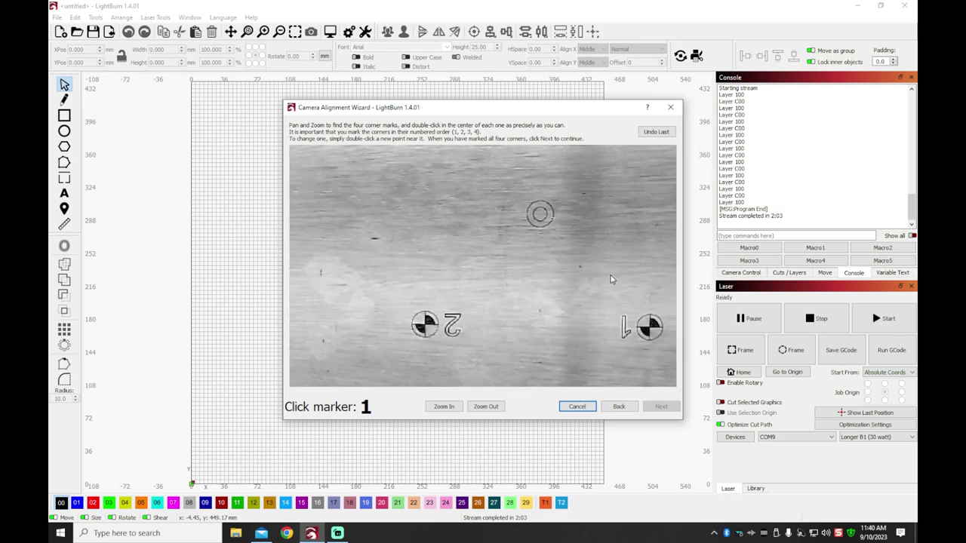
left_click_drag(592, 191, 516, 251)
scroll(514, 292, "down", 4)
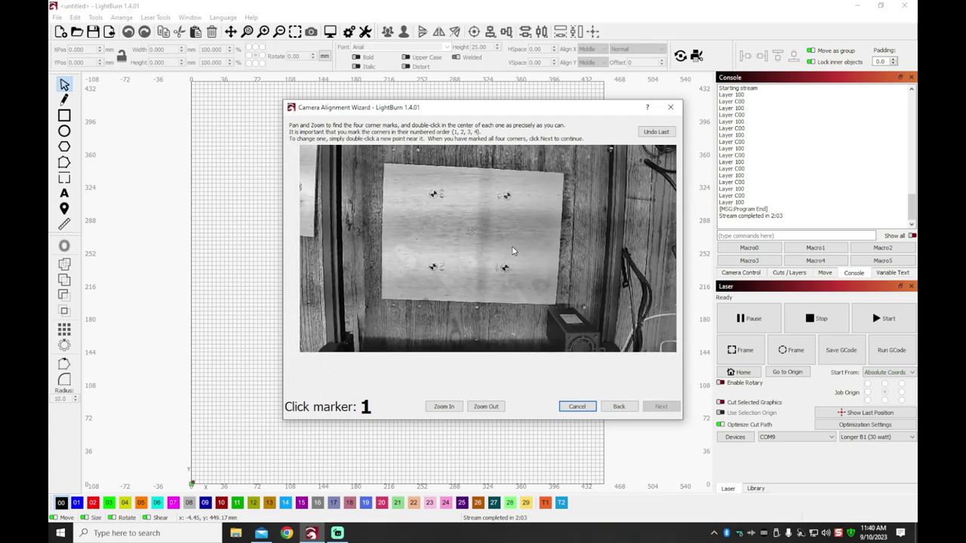
scroll(503, 276, "up", 5)
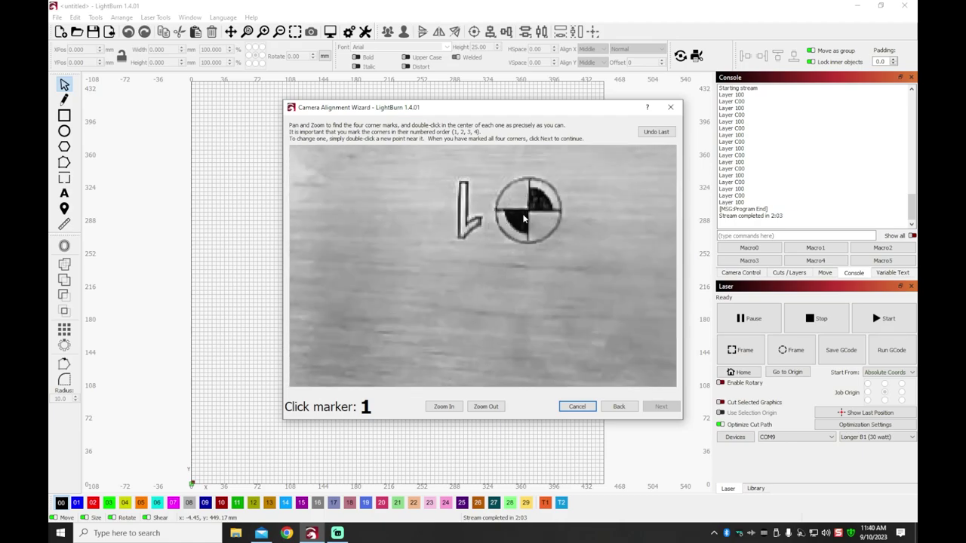
scroll(524, 218, "up", 3)
scroll(524, 223, "down", 2)
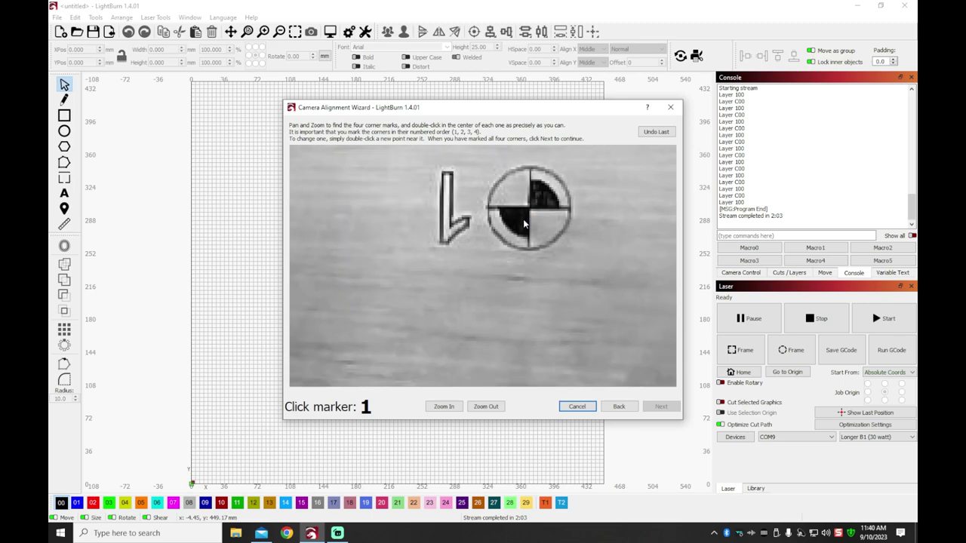
scroll(524, 219, "down", 4)
scroll(526, 220, "up", 4)
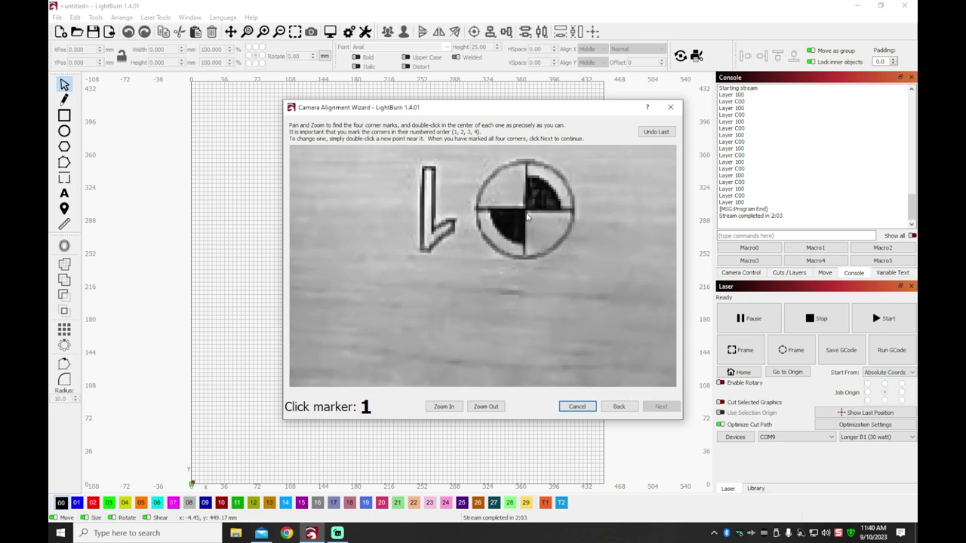
scroll(528, 217, "up", 2)
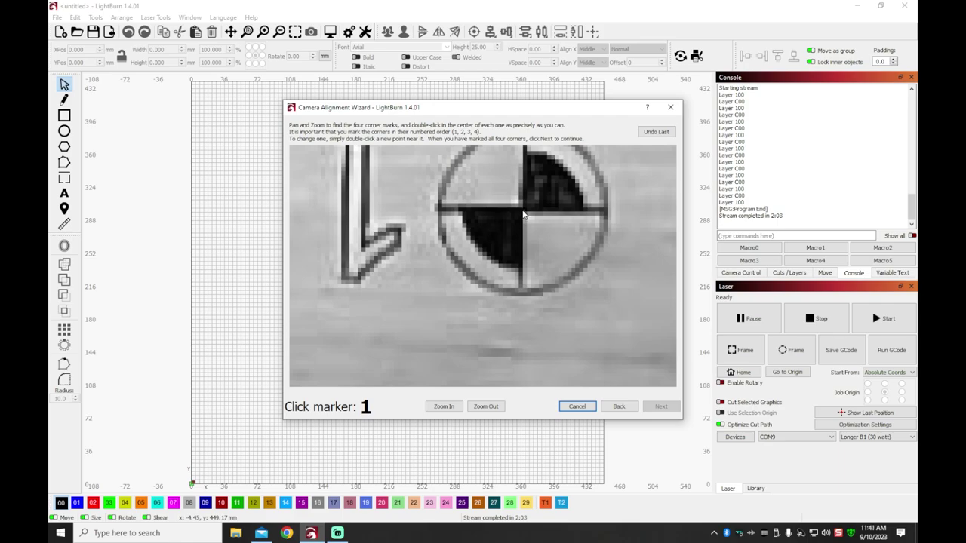
double_click(520, 205)
Mark the exact centre of corner target 2 in the captured alignment image.
scroll(523, 213, "down", 4)
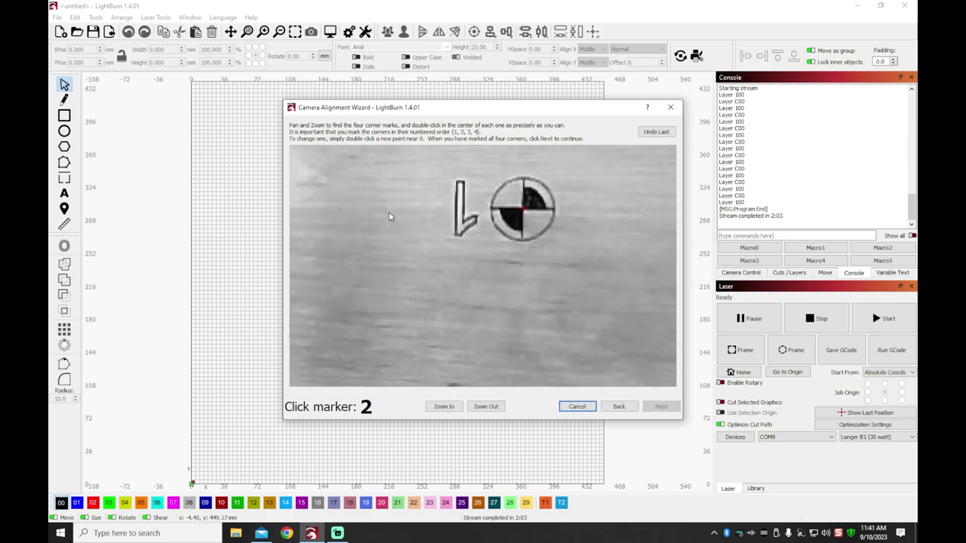
scroll(424, 213, "down", 3)
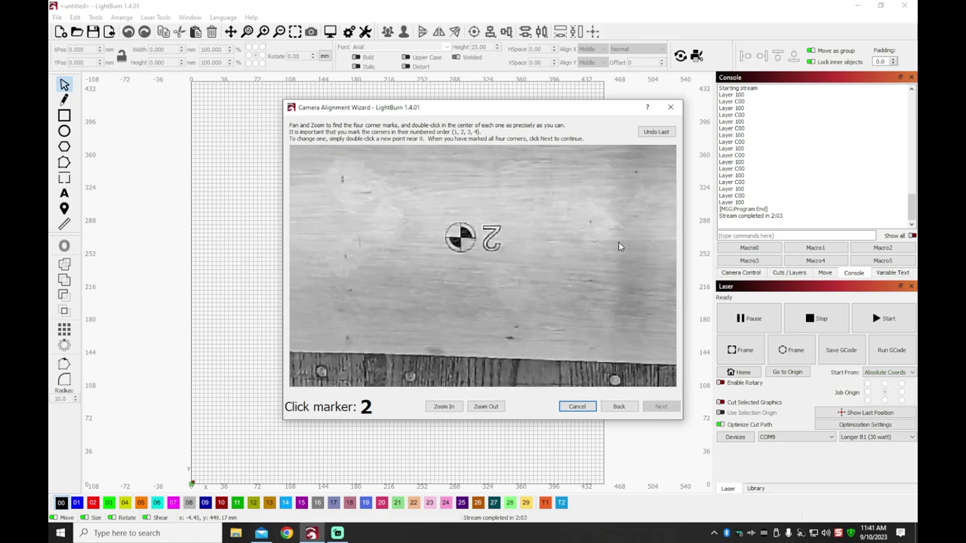
scroll(464, 243, "up", 5)
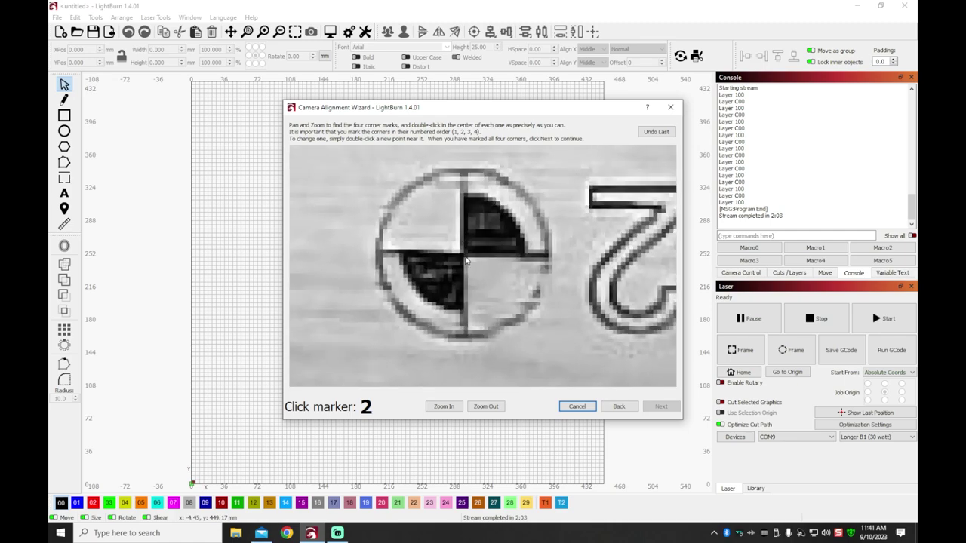
double_click(464, 259)
Mark the exact centre of corner target 3 in the captured alignment image.
scroll(463, 254, "down", 3)
scroll(485, 195, "up", 3)
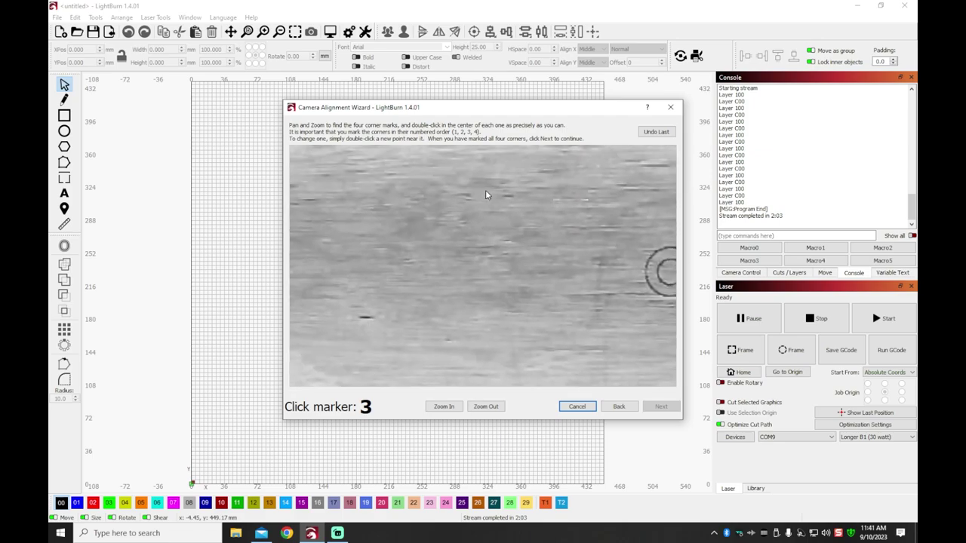
scroll(485, 194, "down", 2)
scroll(468, 249, "up", 2)
scroll(462, 227, "up", 4)
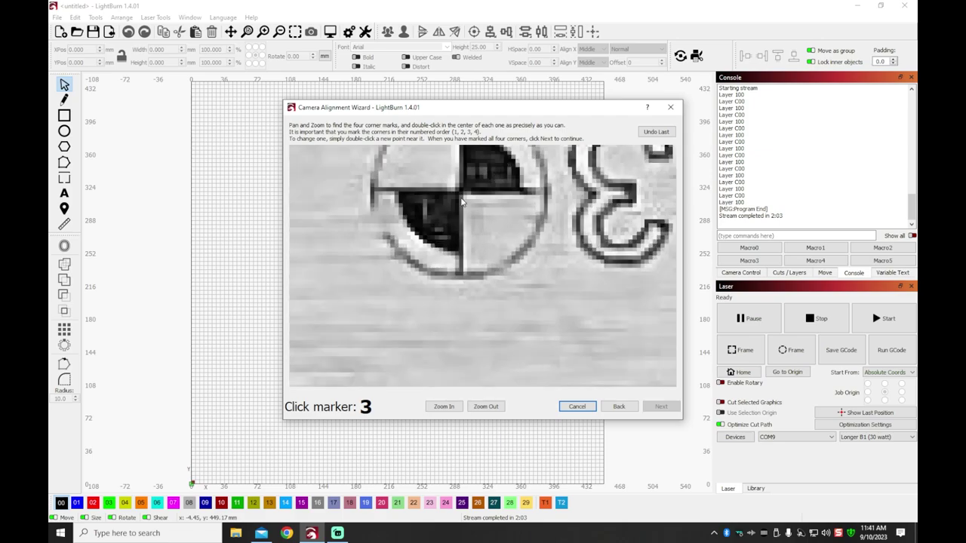
double_click(461, 192)
Mark the exact centre of corner target 4 in the captured alignment image.
scroll(564, 222, "down", 3)
scroll(563, 227, "right", 5)
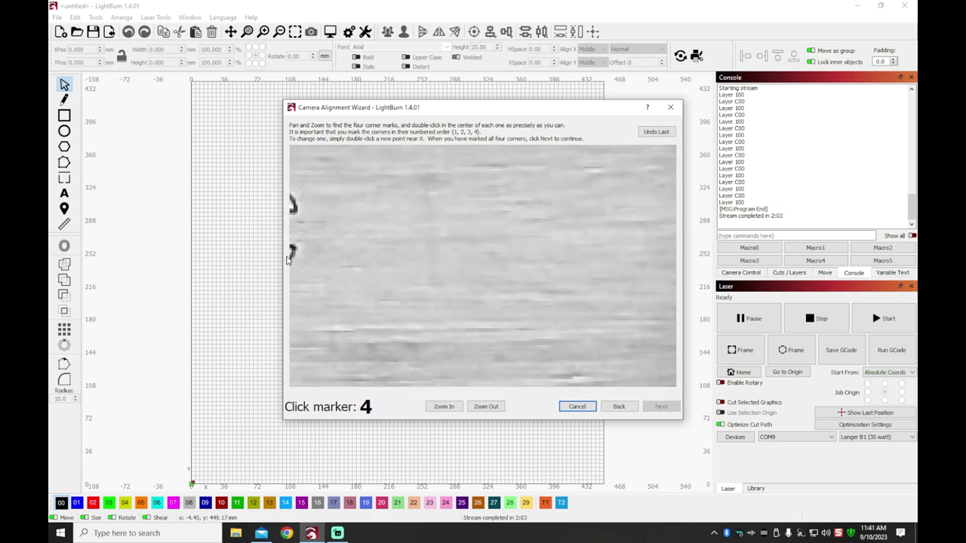
scroll(308, 262, "up", 3)
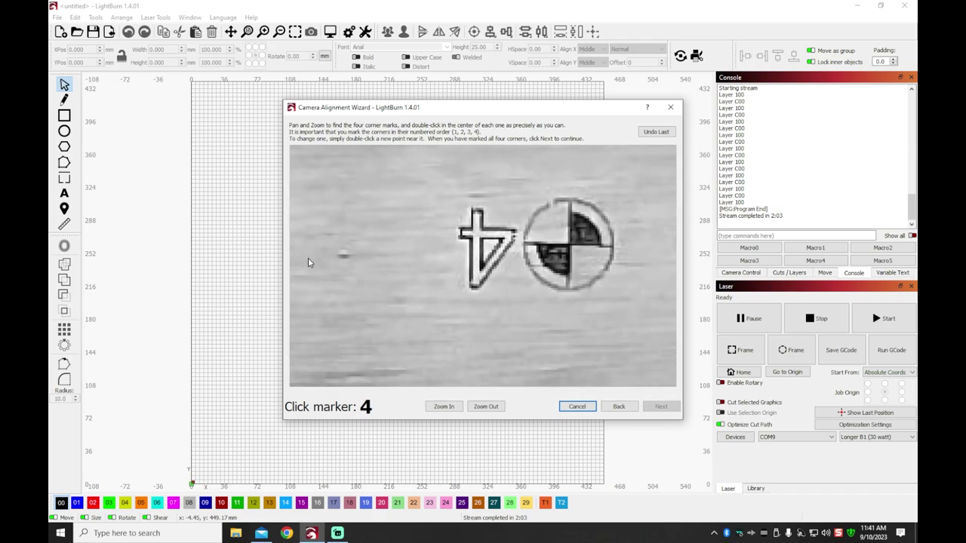
scroll(578, 254, "up", 2)
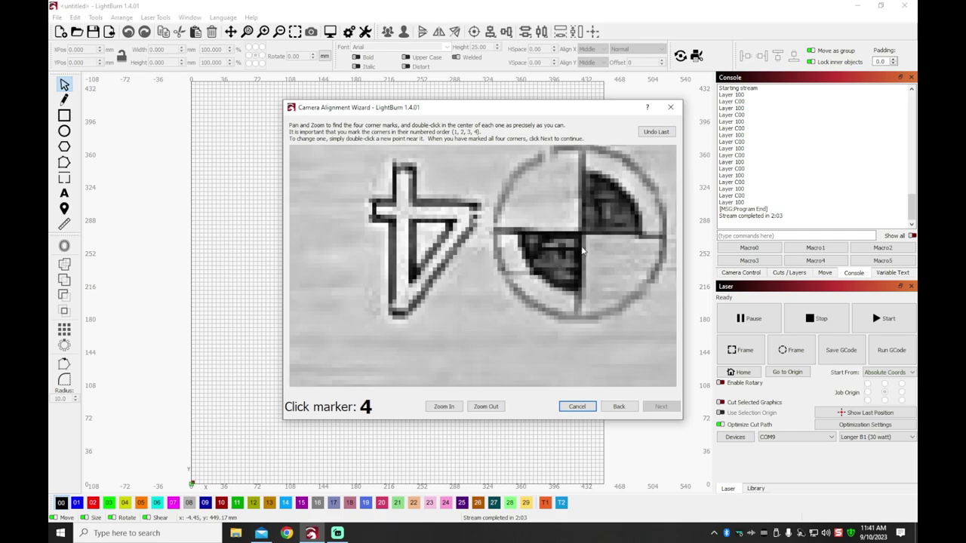
double_click(580, 238)
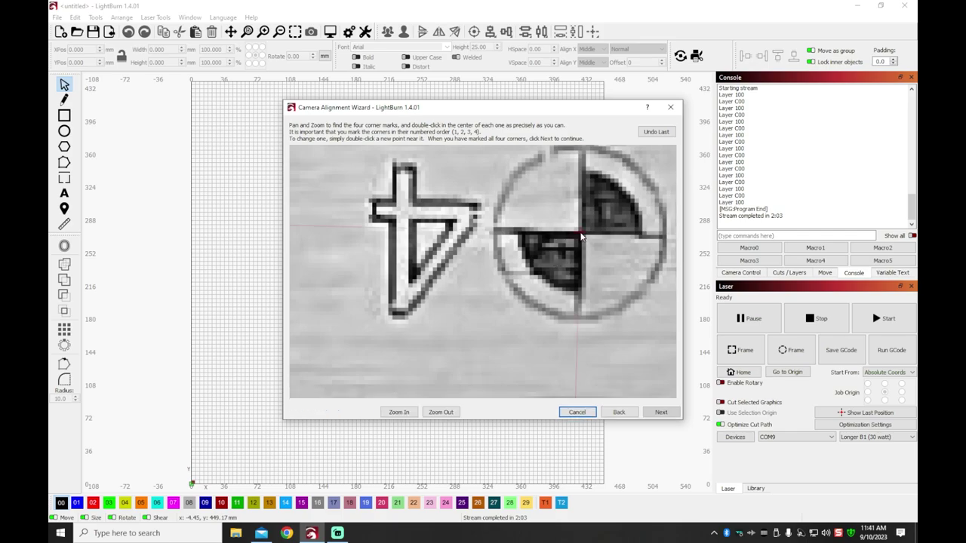
Check the four placed corner points against the burned marks and finish the camera alignment.
scroll(429, 281, "down", 2)
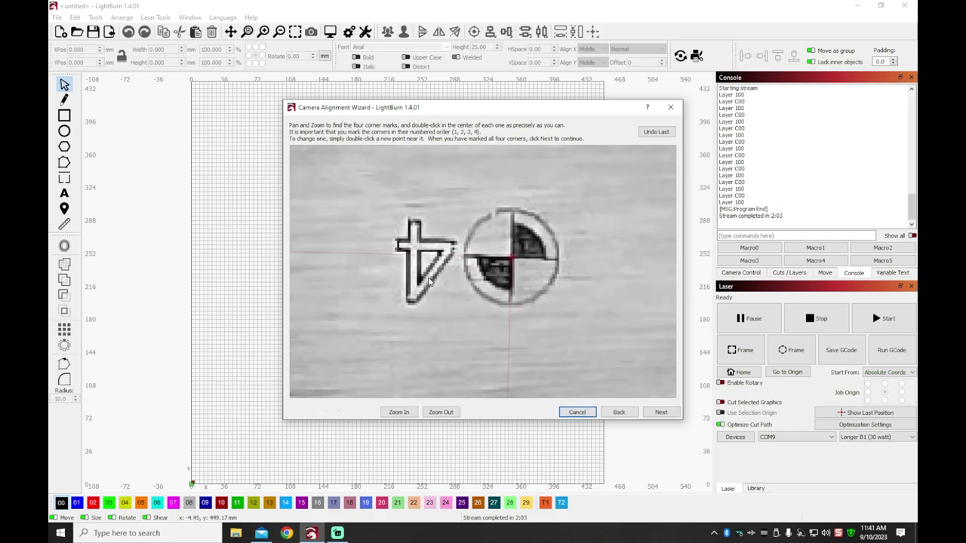
scroll(429, 281, "down", 4)
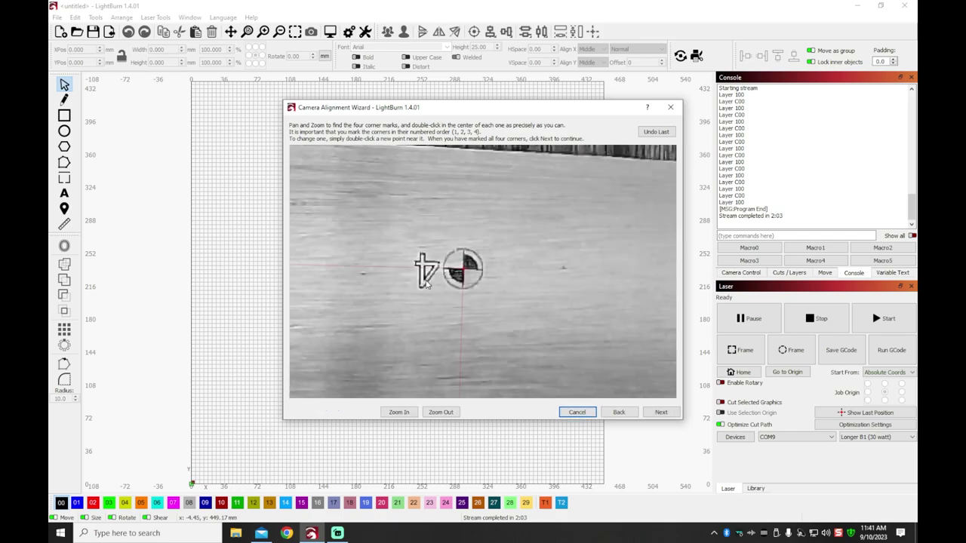
scroll(374, 305, "down", 2)
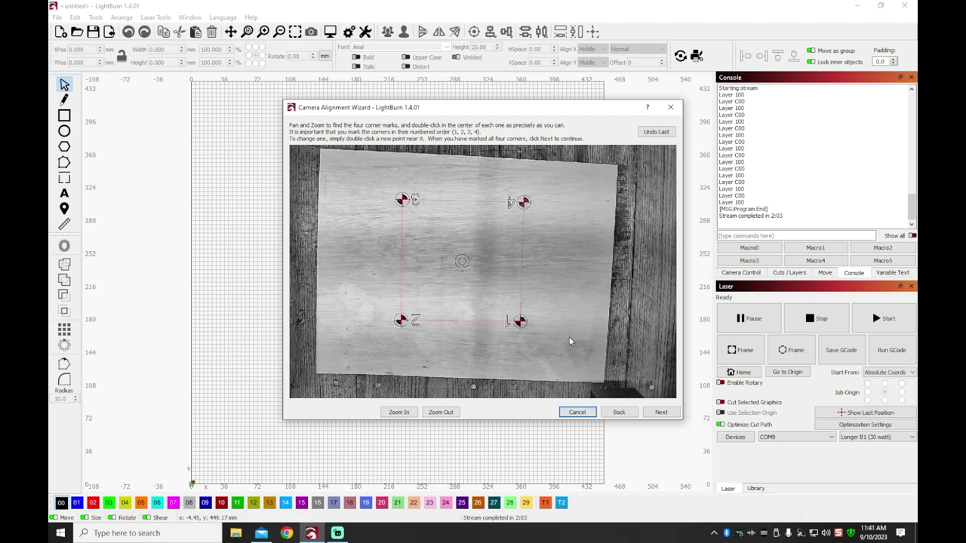
scroll(461, 261, "down", 2)
left_click(661, 414)
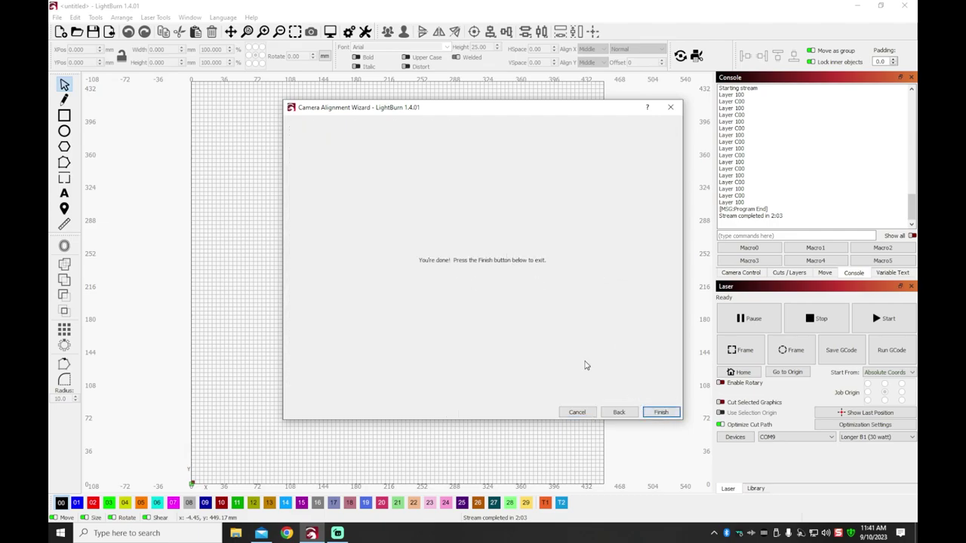
left_click(660, 412)
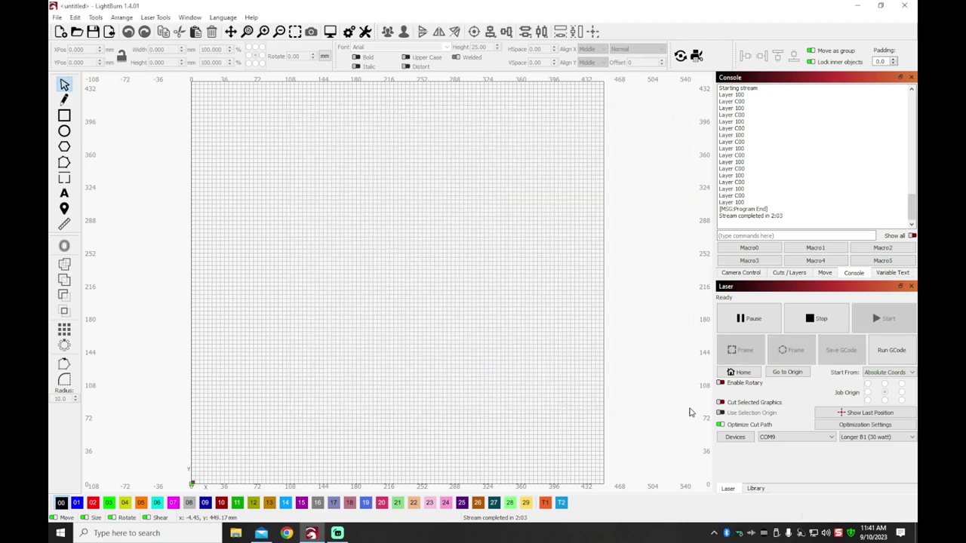
Select the Mintion Lasercam as the active camera and update its overlay on the workspace.
left_click(737, 274)
left_click(872, 91)
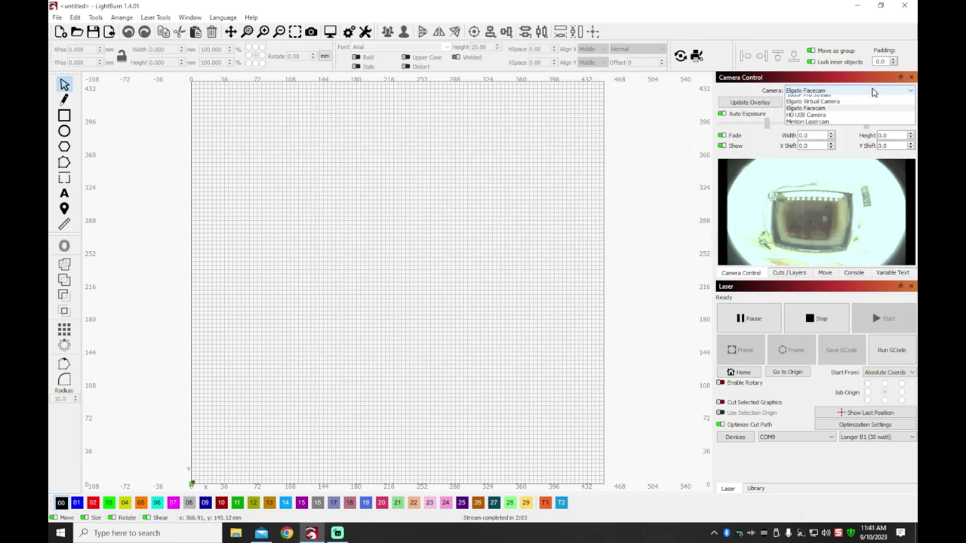
left_click(811, 146)
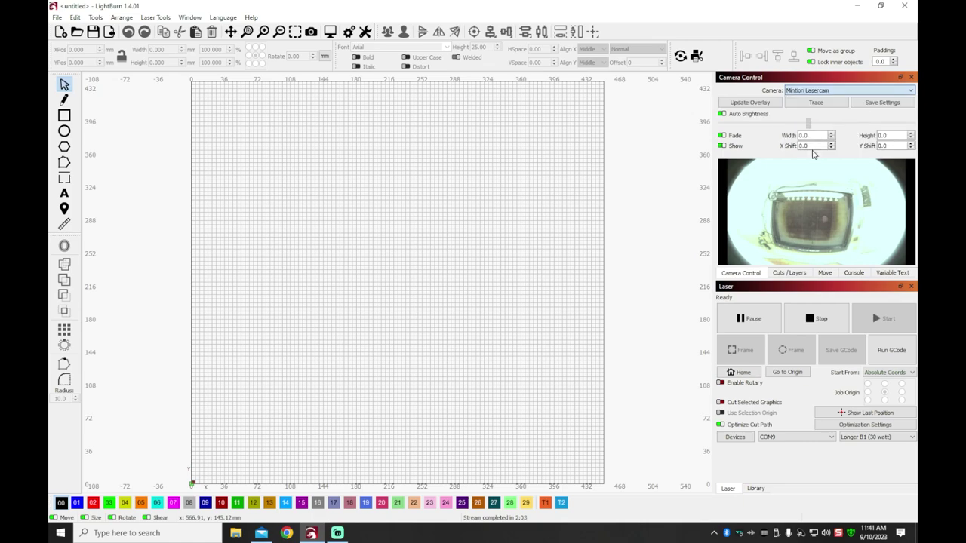
left_click(752, 103)
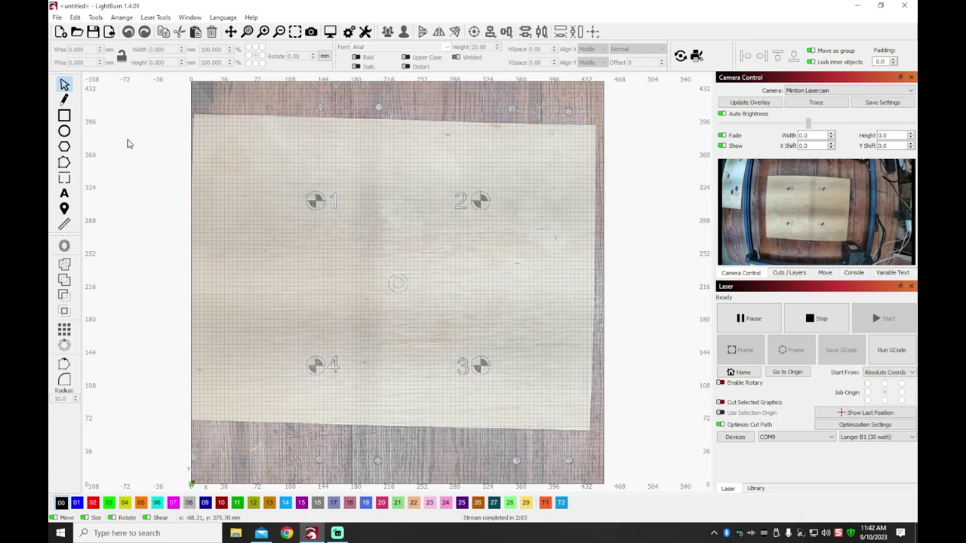
Draw a small circle about 2.7 mm wide and 2.9 mm high at the centre of the double-ring mark on the overlay.
left_click(65, 131)
scroll(407, 300, "up", 4)
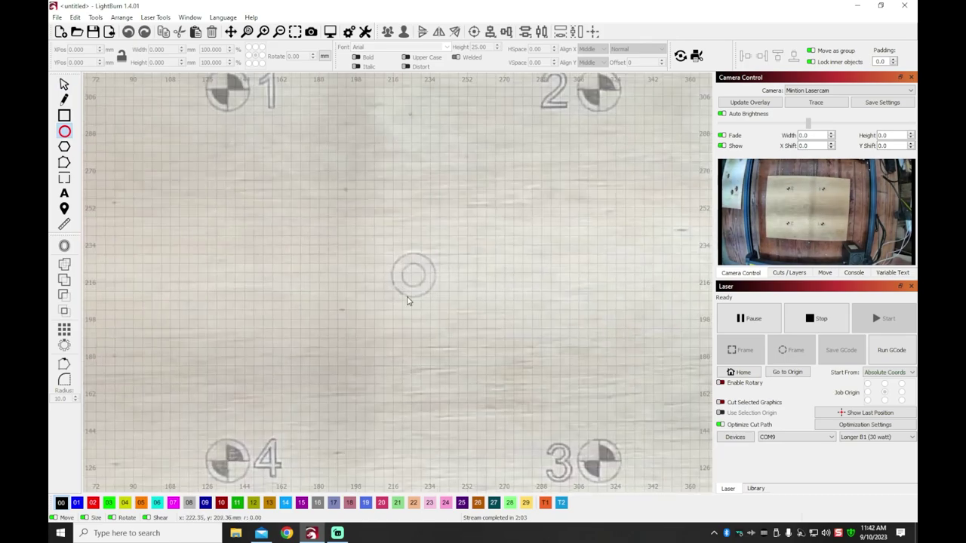
scroll(407, 301, "up", 3)
left_click_drag(414, 252, 423, 264)
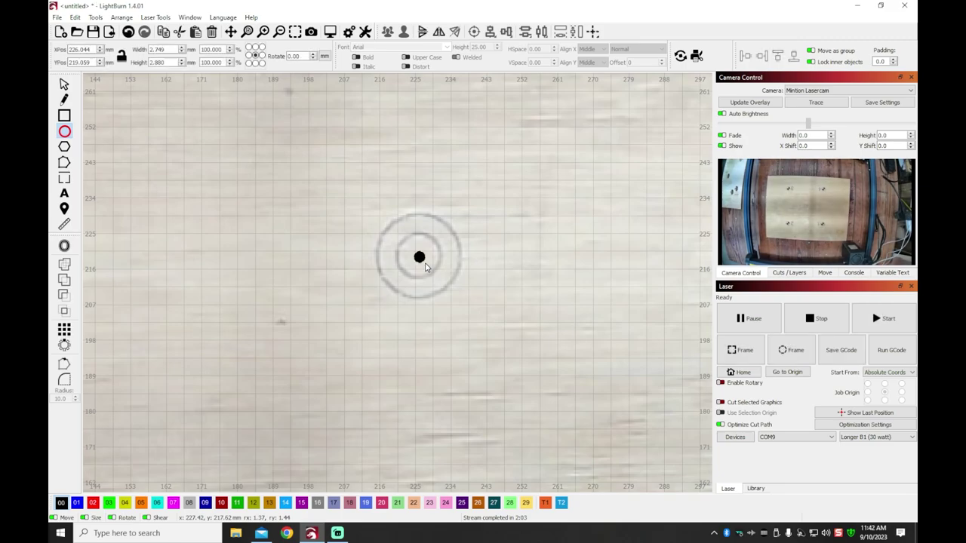
Nudge the small circle onto the exact centre of the double-ring mark and refresh the camera overlay.
left_click(64, 85)
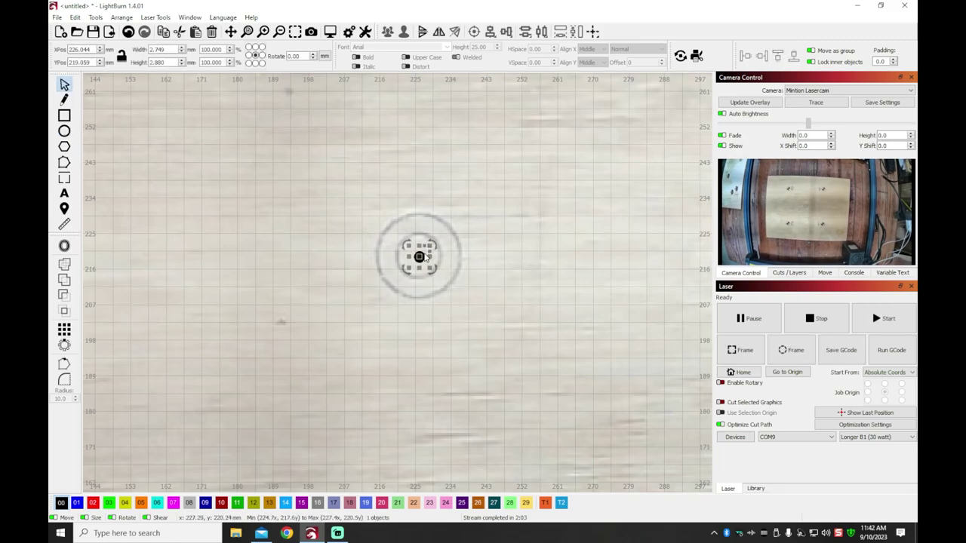
left_click_drag(420, 257, 418, 256)
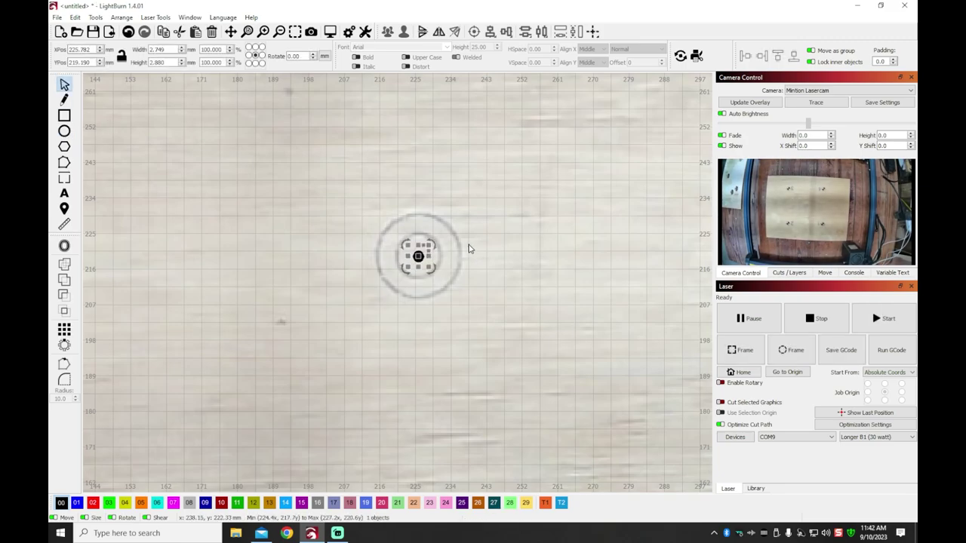
scroll(419, 257, "down", 6)
scroll(457, 252, "up", 6)
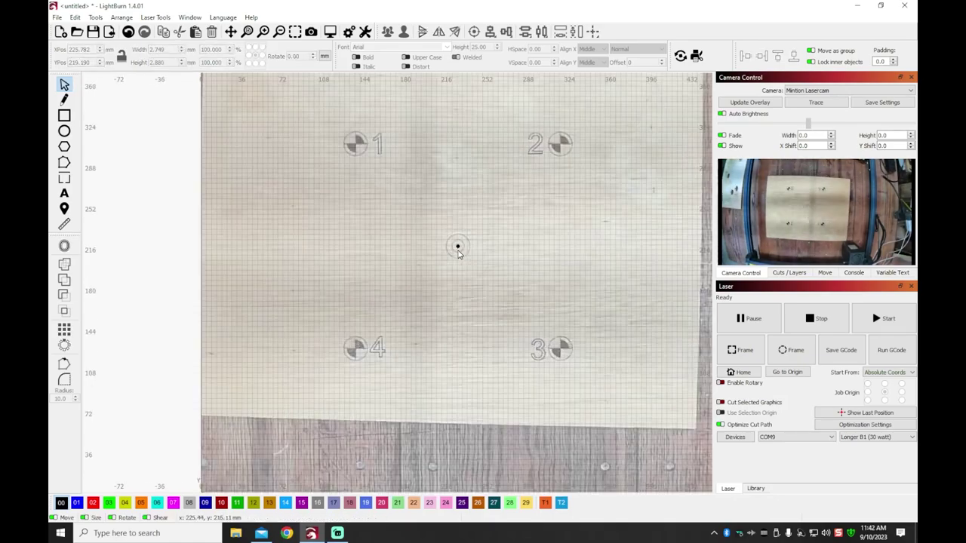
left_click(749, 102)
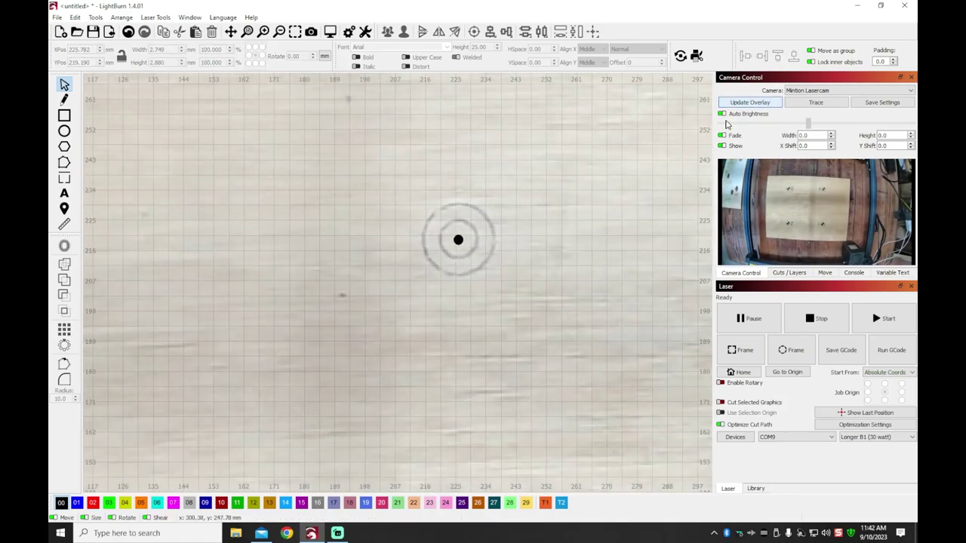
Toggle the circle layer's visibility to check its position inside the rings, and burn the circle with the laser.
left_click(793, 273)
left_click(854, 102)
left_click(855, 102)
left_click(855, 101)
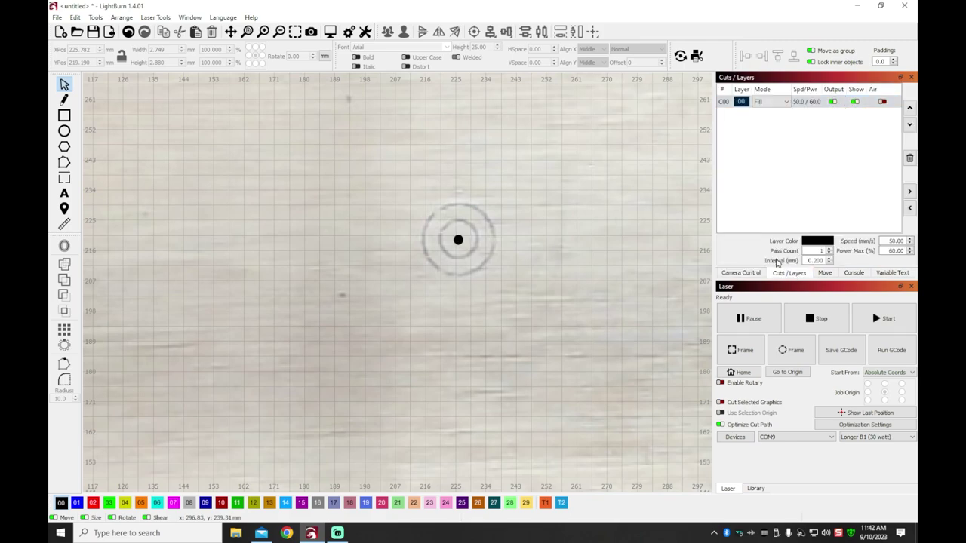
left_click(741, 273)
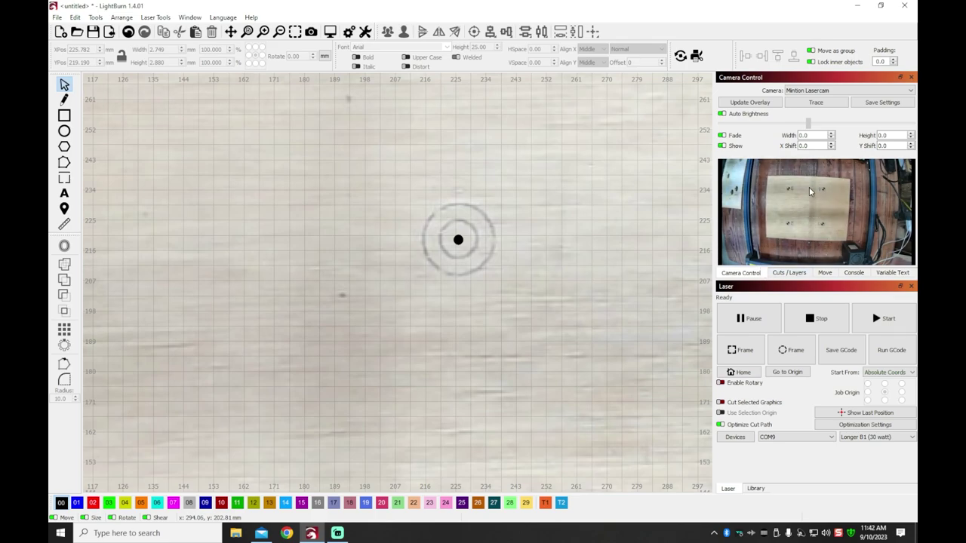
left_click(879, 320)
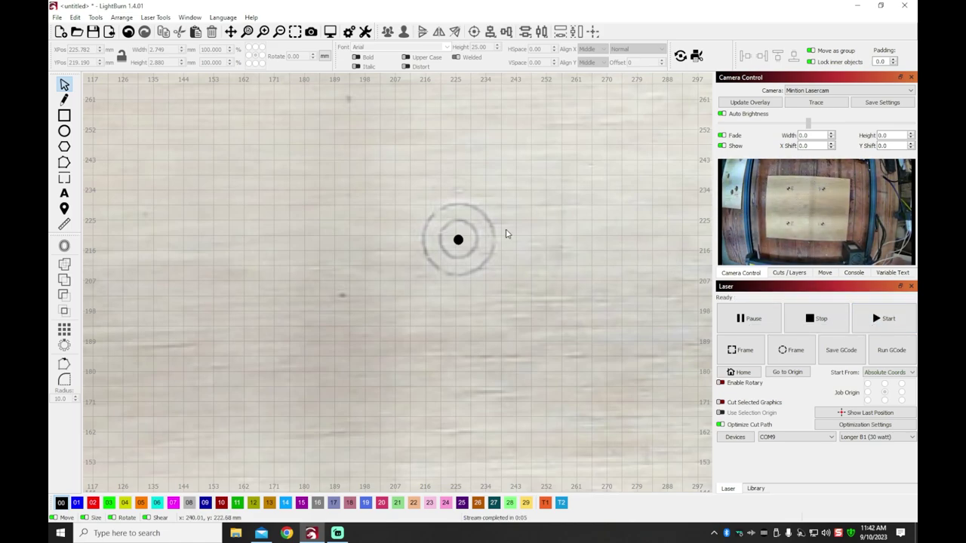
Refresh the camera overlay and compare the burned dot with the drawn circle inside the rings.
left_click(753, 105)
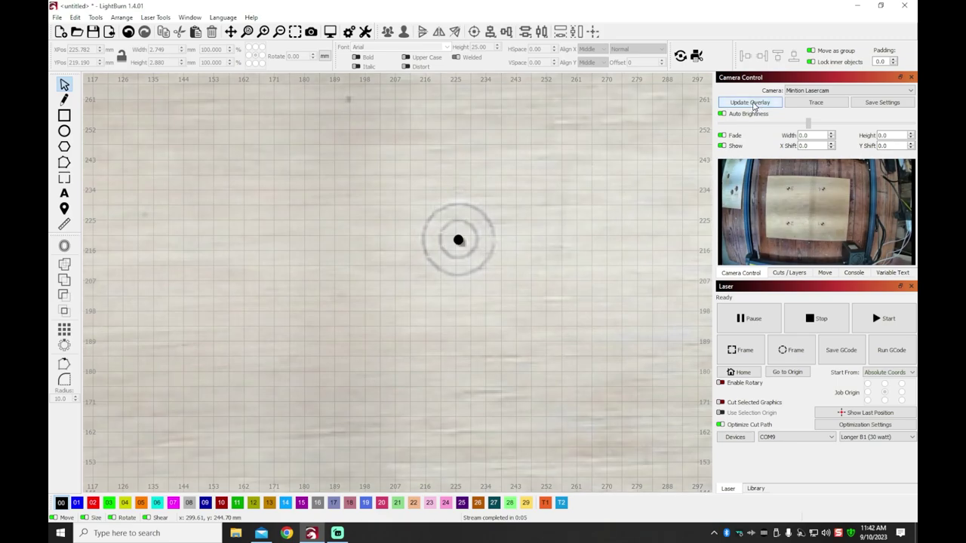
scroll(464, 252, "up", 5)
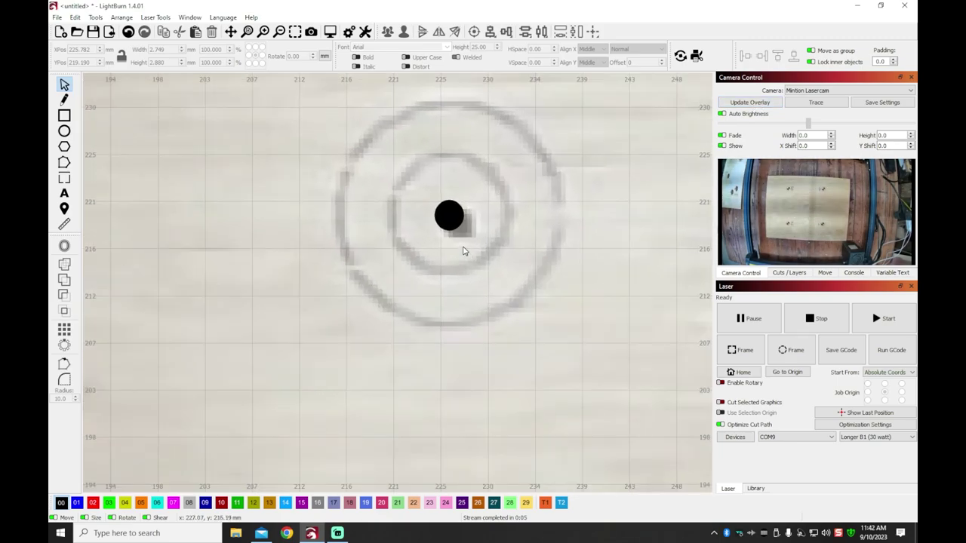
scroll(463, 252, "up", 2)
scroll(464, 219, "down", 5)
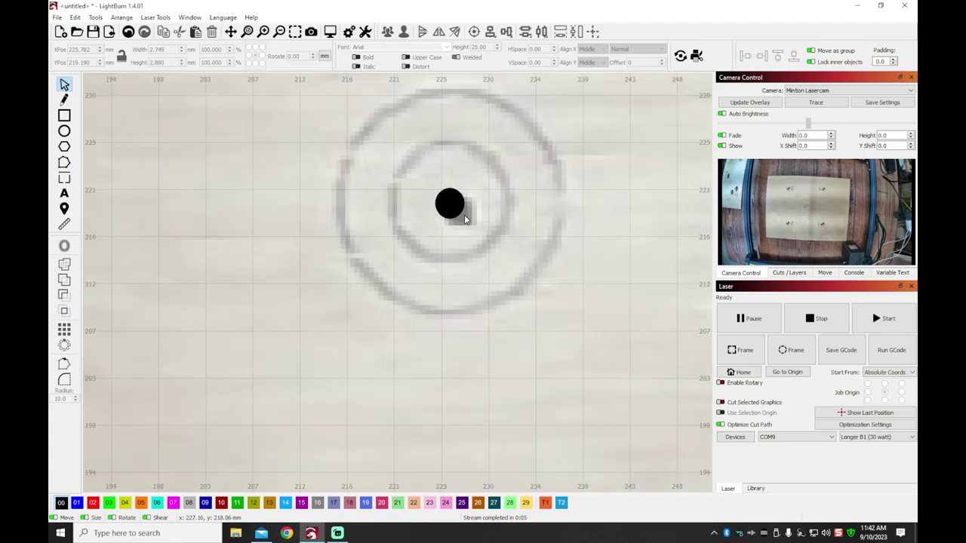
scroll(464, 217, "down", 2)
scroll(467, 218, "up", 8)
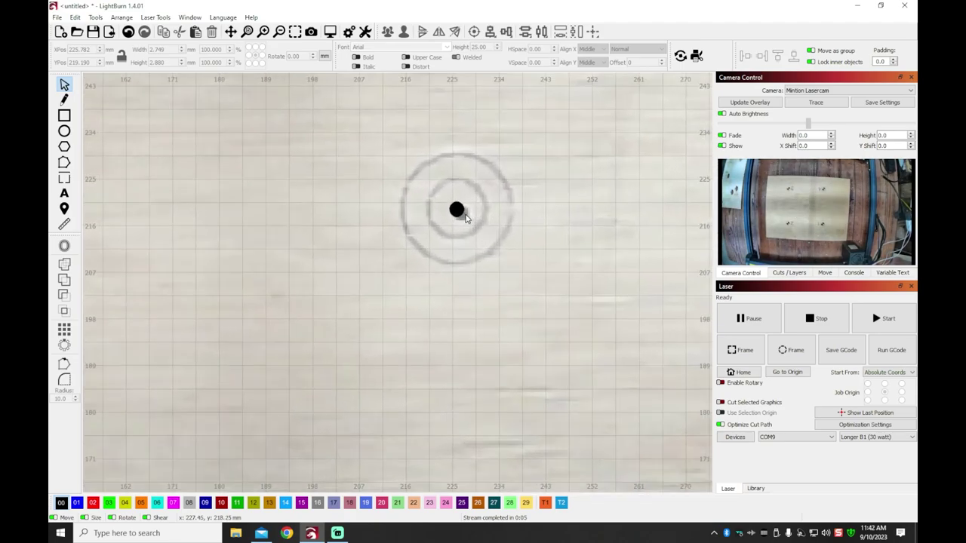
Correct the camera overlay's offset with an X shift of -1.0 and a Y shift of 1.0.
left_click(830, 147)
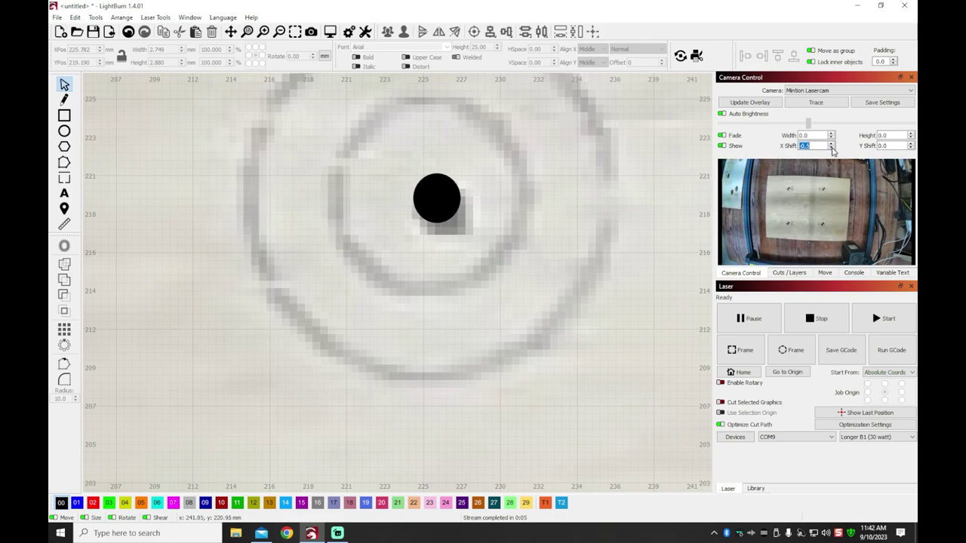
left_click(832, 148)
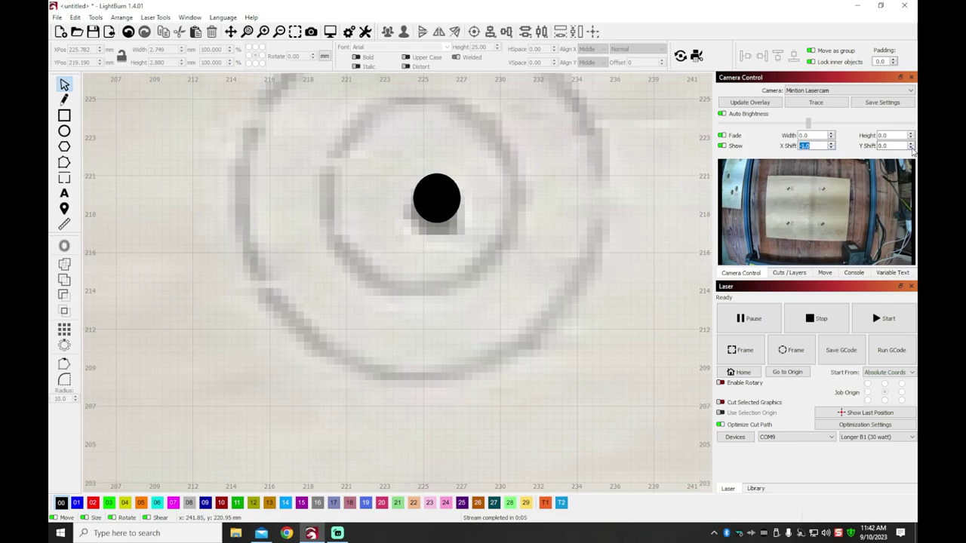
left_click(911, 147)
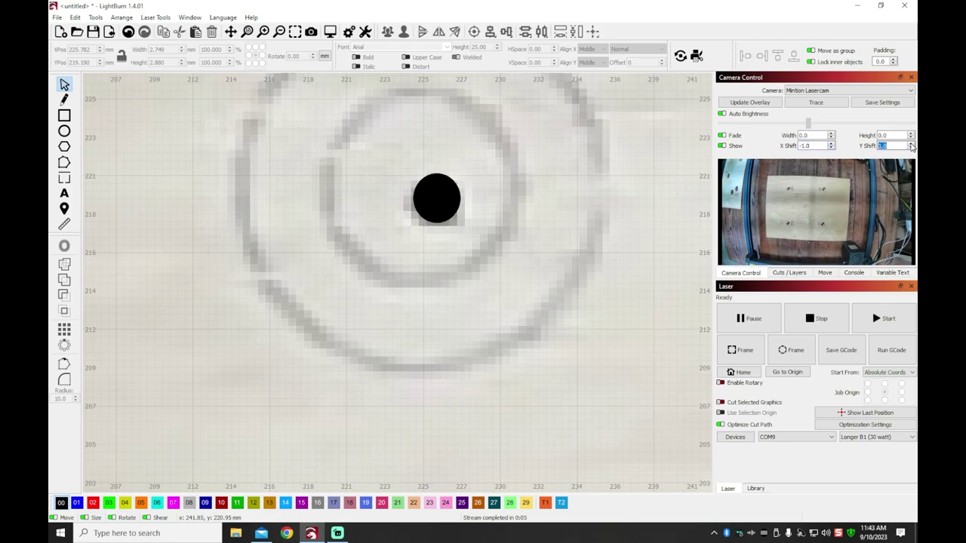
left_click(910, 147)
scroll(545, 222, "down", 6)
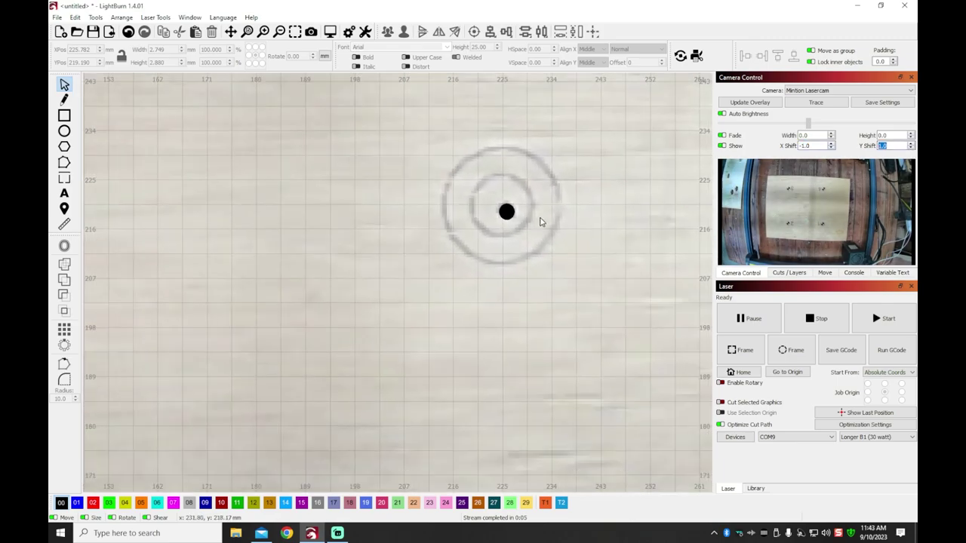
Cut the small circle from the double-ring mark and paste it onto the upper part of the burned number 1.
left_click(520, 215)
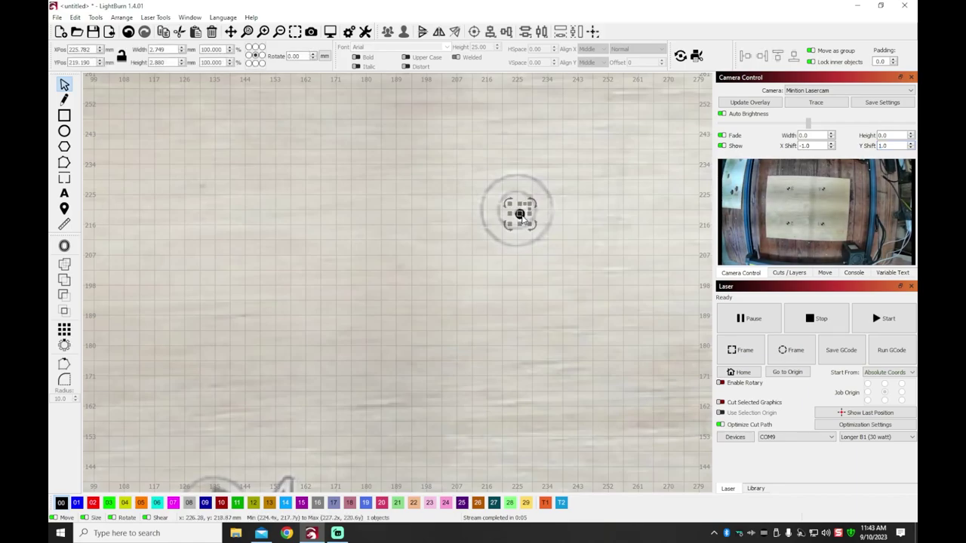
right_click(520, 215)
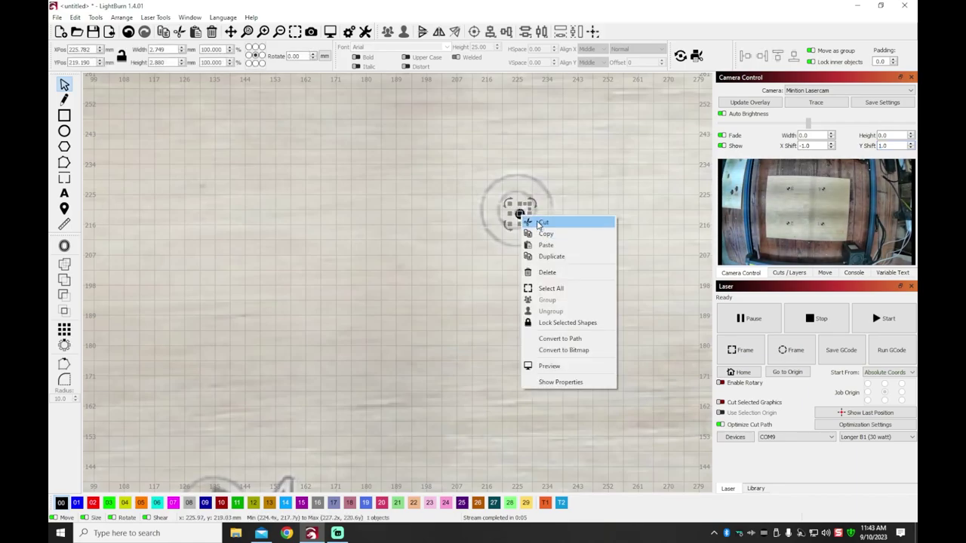
left_click(540, 220)
scroll(528, 224, "down", 6)
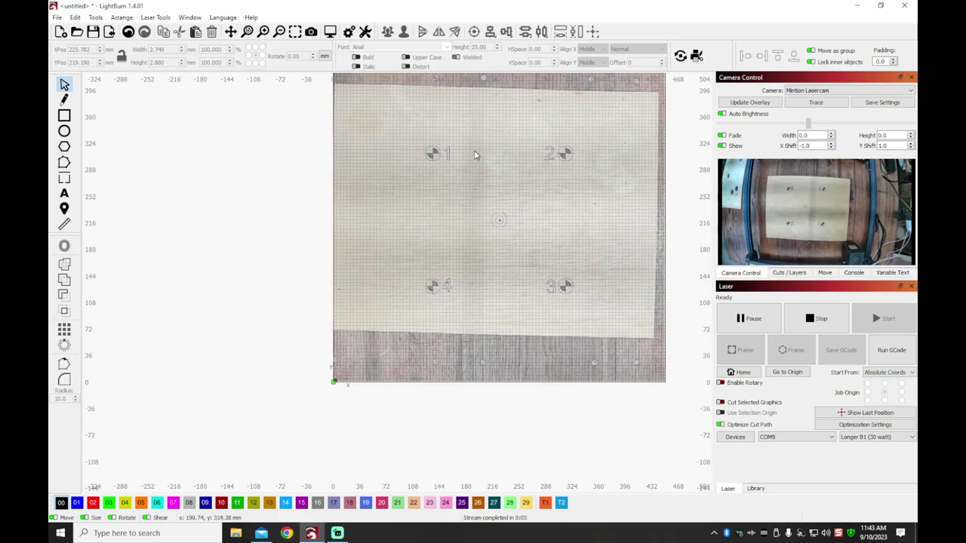
scroll(426, 157, "up", 6)
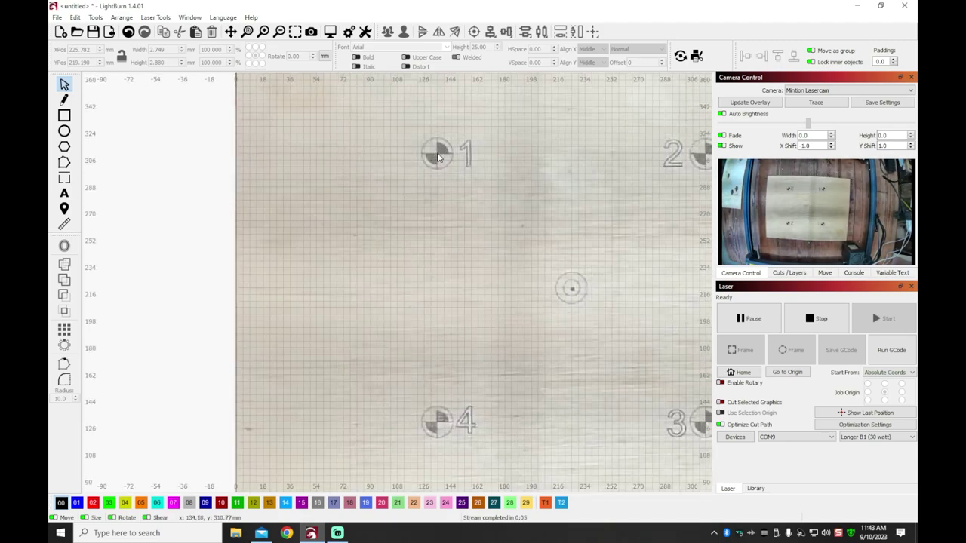
right_click(491, 134)
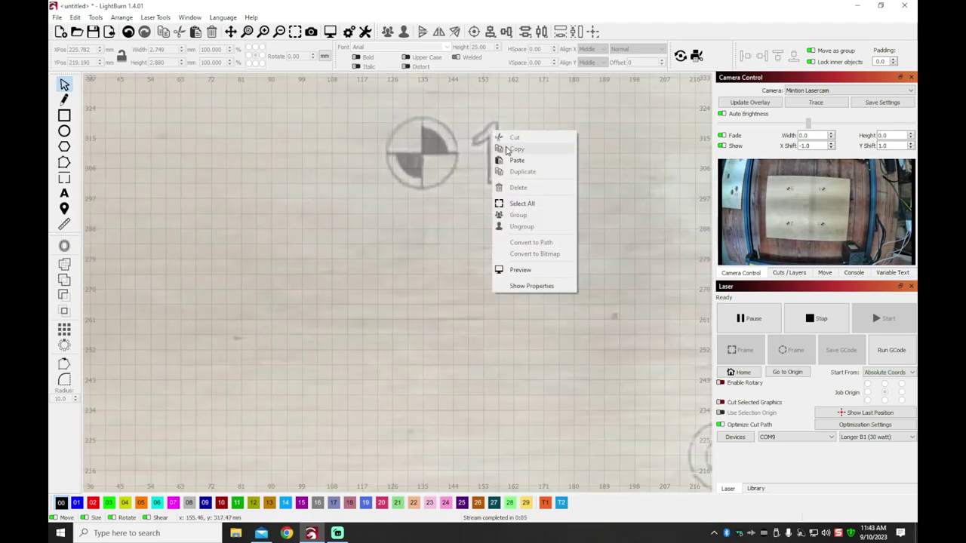
left_click(516, 157)
left_click_drag(491, 130, 492, 132)
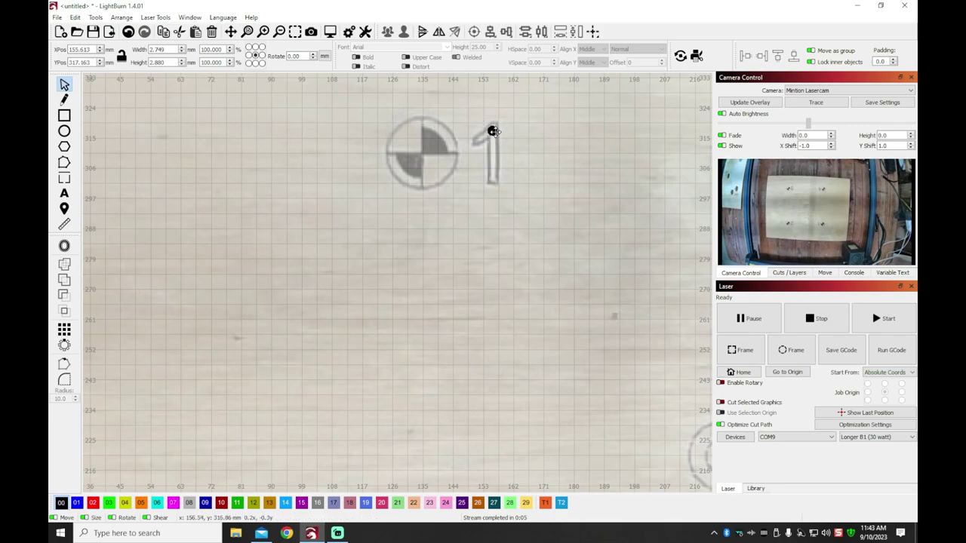
left_click_drag(491, 132, 492, 132)
left_click(533, 139)
Burn the circle on the number 1 and refresh the overlay to inspect the mark up close.
scroll(491, 134, "up", 2)
scroll(491, 134, "down", 3)
scroll(491, 135, "down", 2)
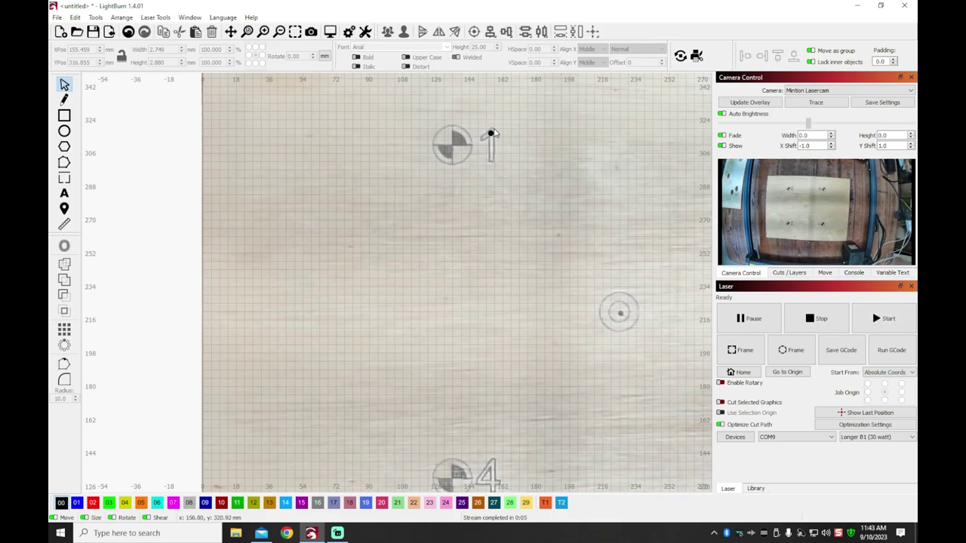
left_click(877, 319)
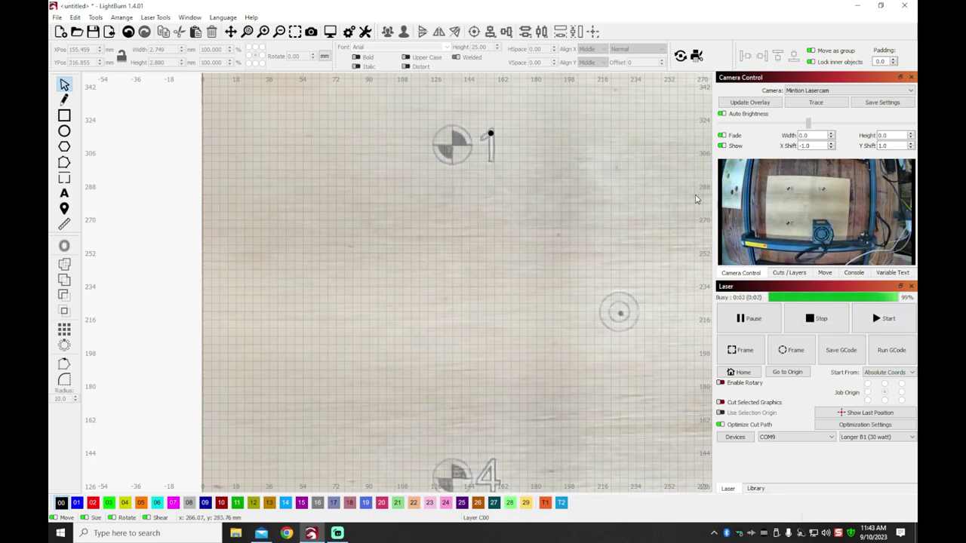
left_click(752, 104)
scroll(494, 137, "up", 5)
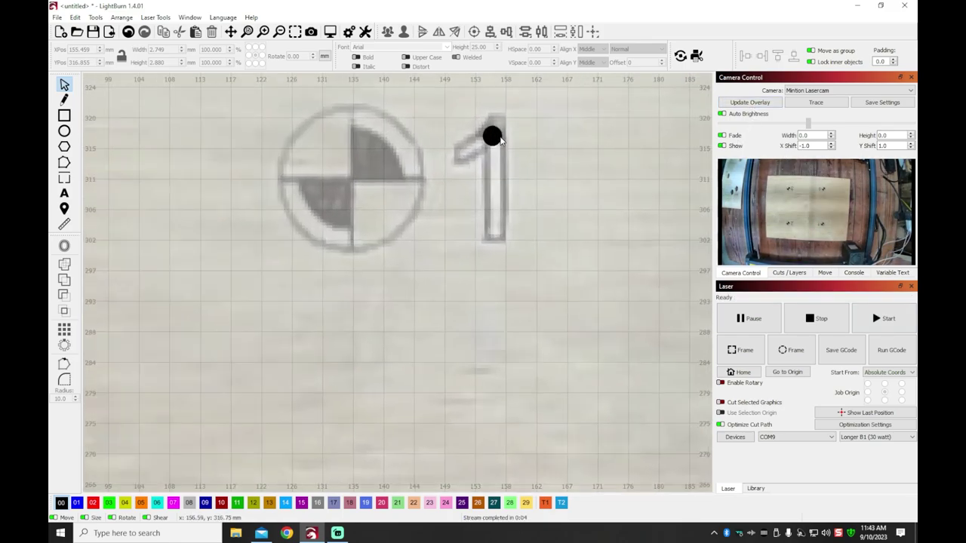
scroll(494, 138, "up", 4)
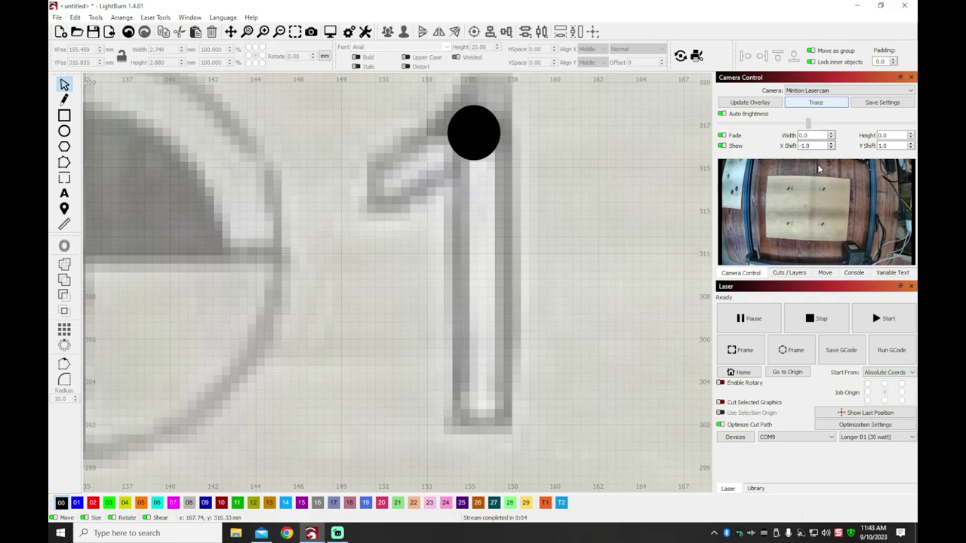
Toggle the circle layer's visibility to compare the burn on the number 1 with the drawn circle.
left_click(789, 273)
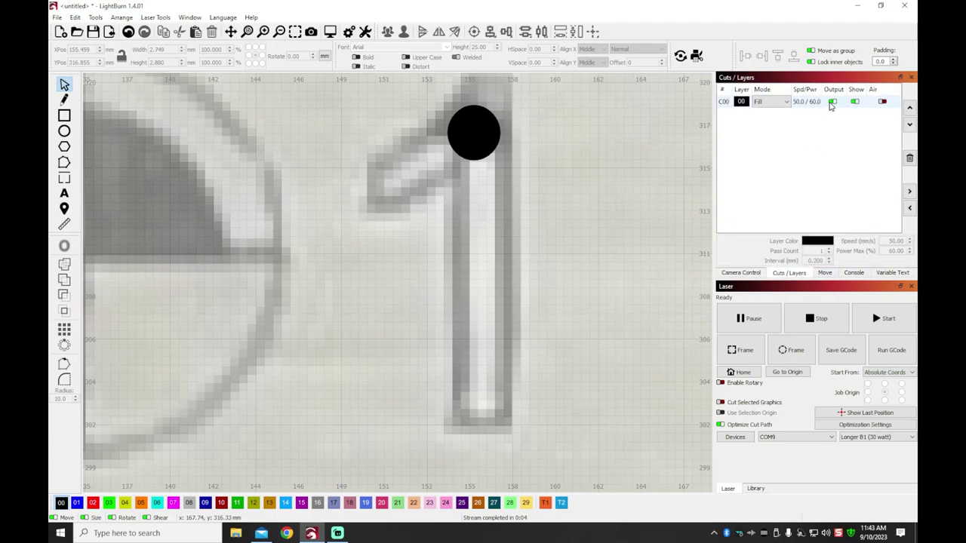
left_click(855, 102)
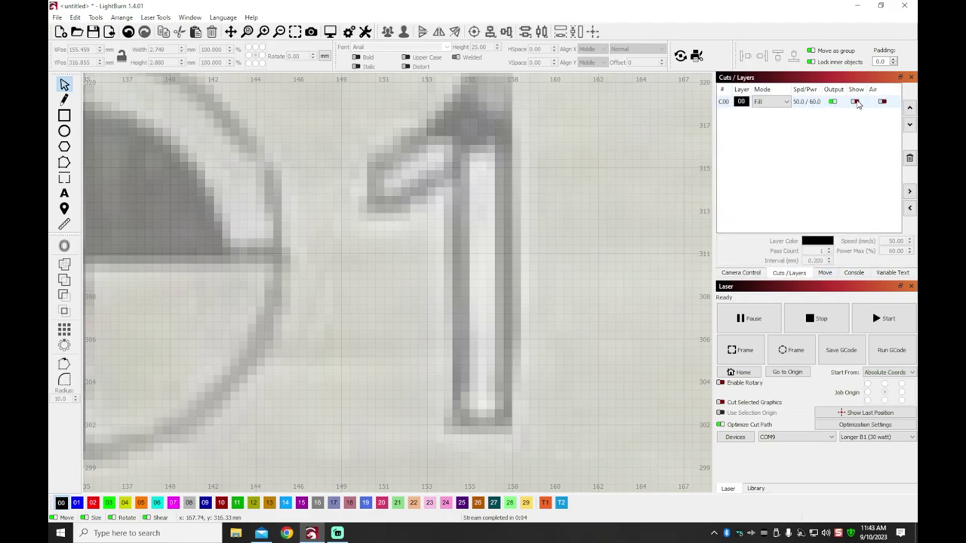
left_click(855, 102)
left_click(855, 102)
left_click(855, 103)
Move the small circle into the lower-right quadrant of corner target 1, close to its centre.
scroll(479, 137, "down", 5)
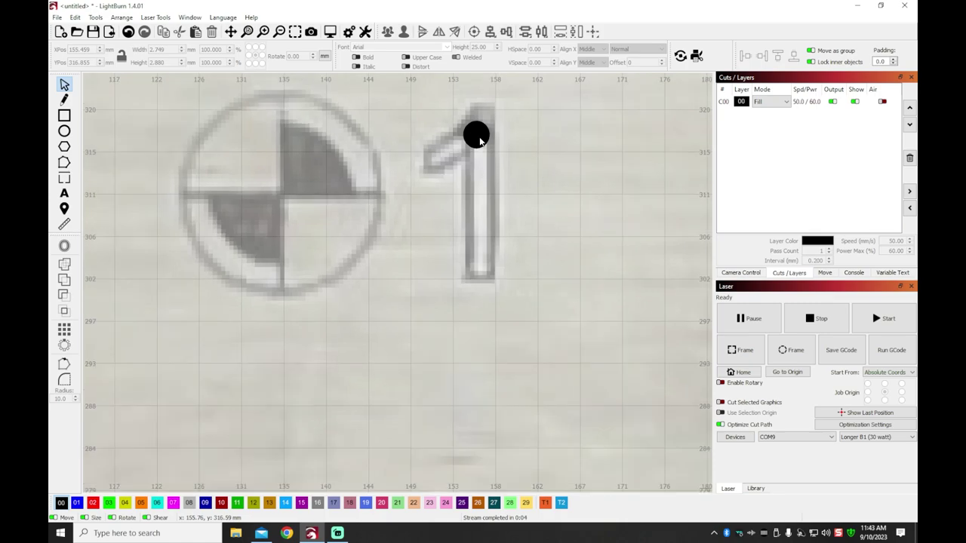
left_click_drag(474, 136, 336, 203)
left_click(596, 216)
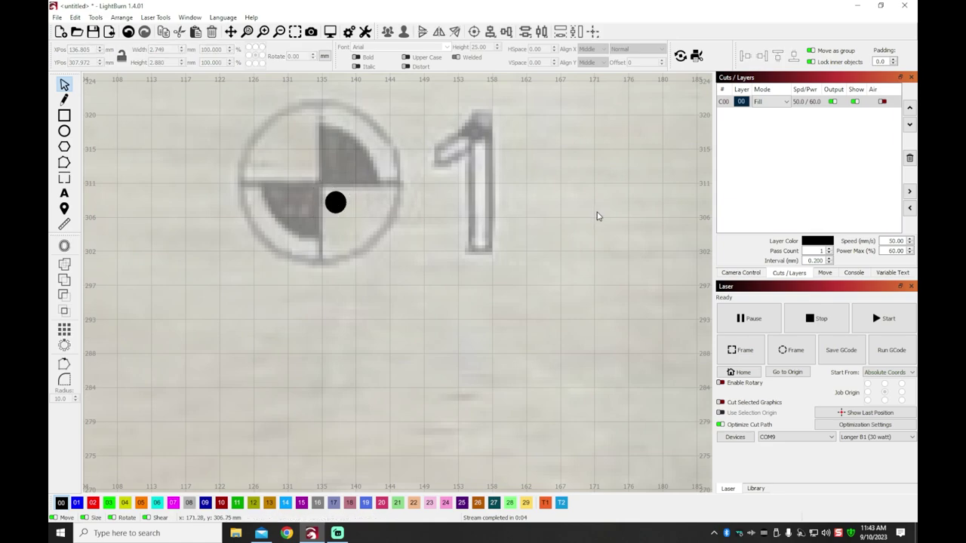
Burn the circle beside the centre of target 1 and refresh the camera overlay to examine the area.
left_click(736, 317)
left_click(764, 275)
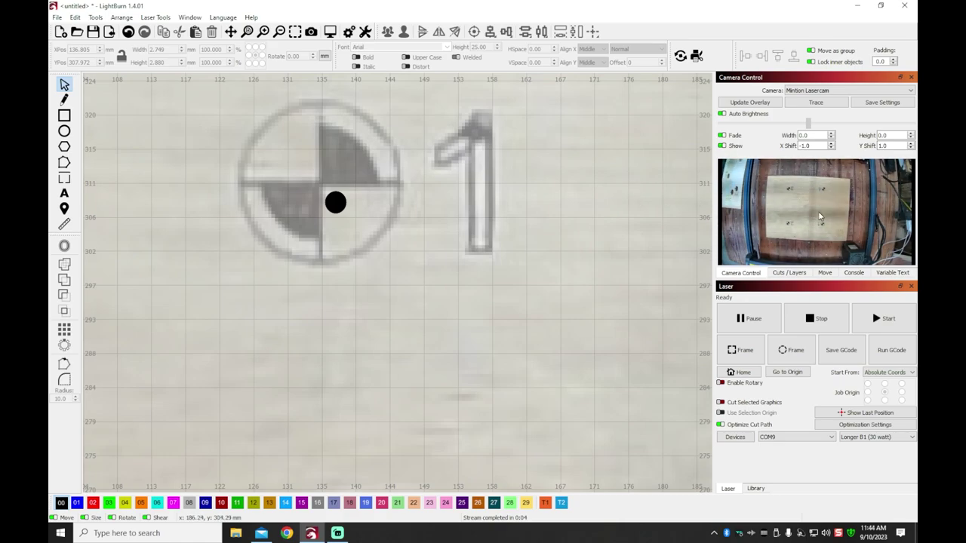
left_click(883, 324)
left_click(743, 103)
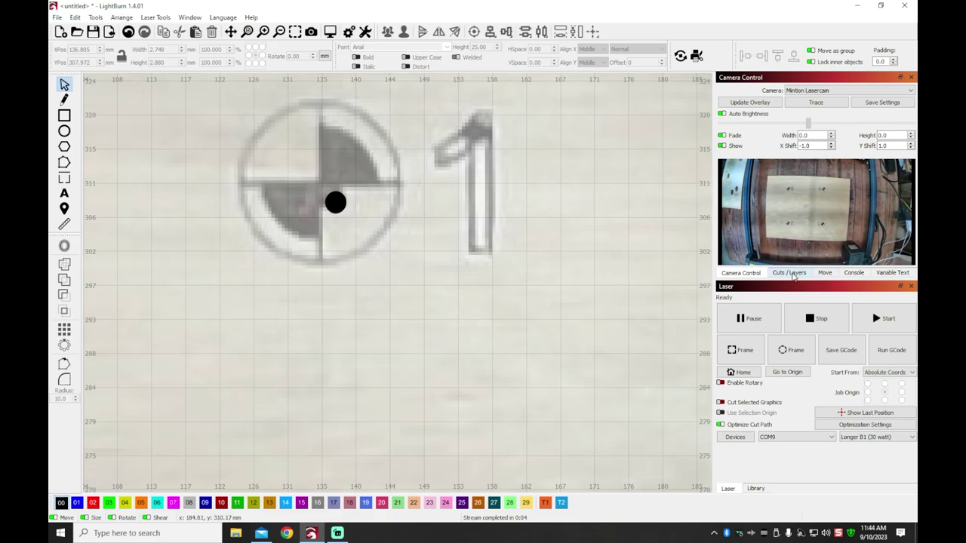
scroll(301, 218, "up", 2)
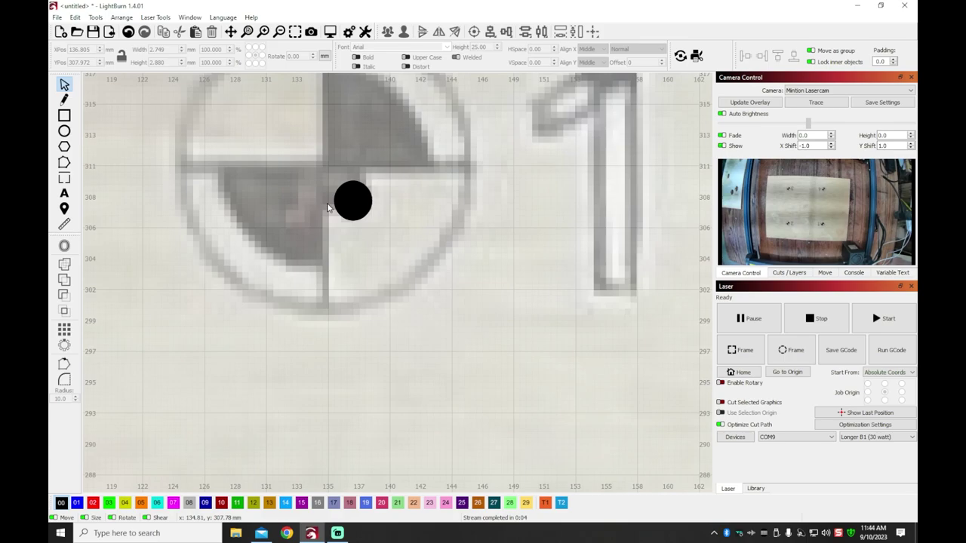
Enlarge the circle at target 1 to about 22.3 mm wide and 23.3 mm high.
left_click(343, 202)
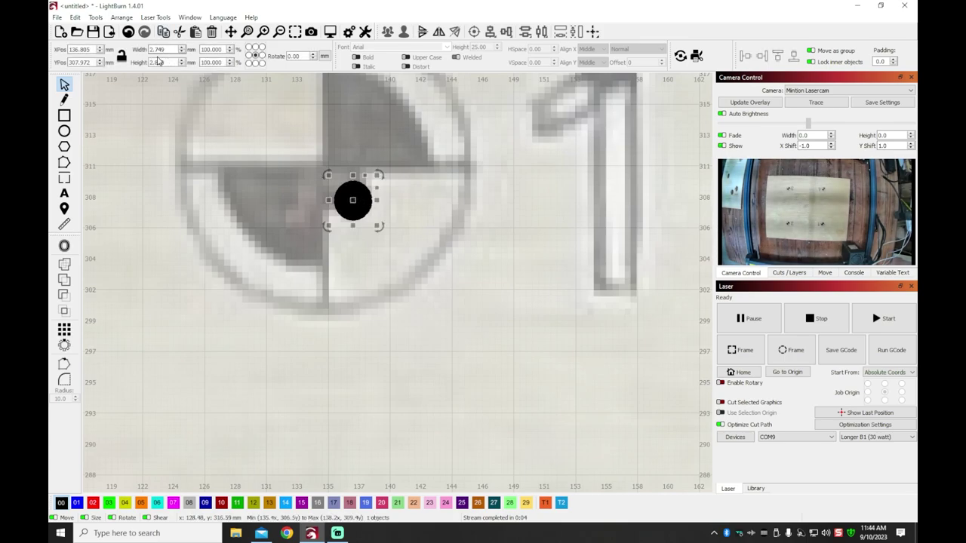
scroll(400, 218, "down", 1)
scroll(404, 216, "down", 1)
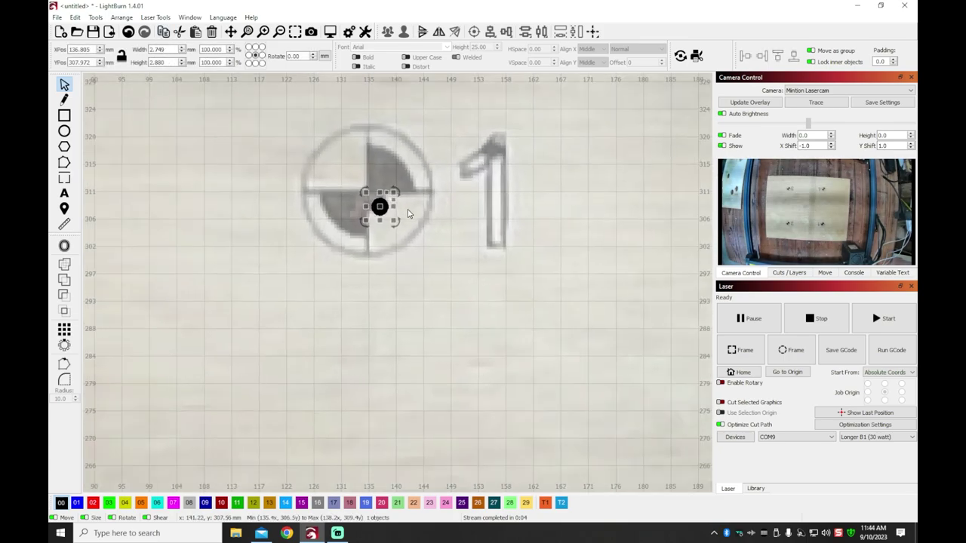
left_click_drag(389, 218, 507, 340)
scroll(565, 317, "down", 3)
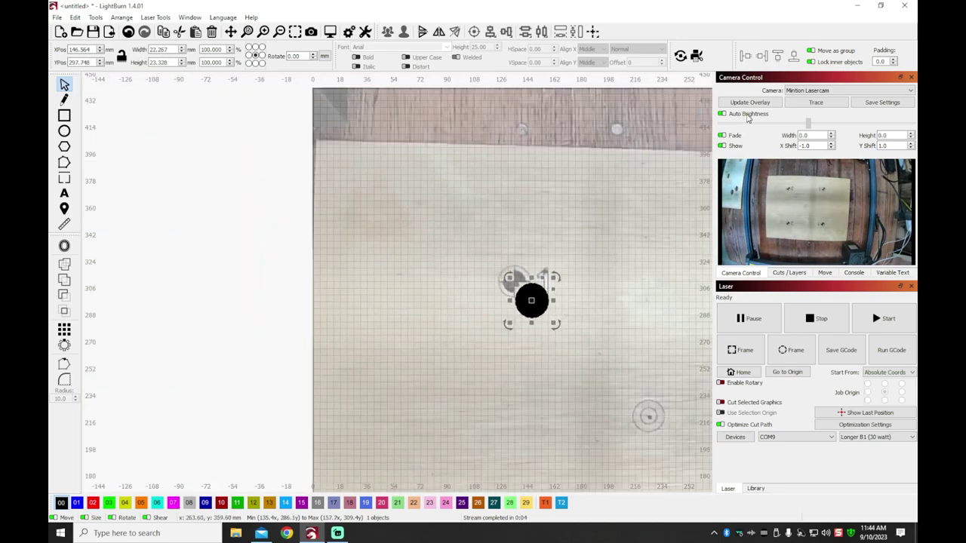
Move the circle from target 1 onto the ringed target in the middle of the board.
left_click(252, 34)
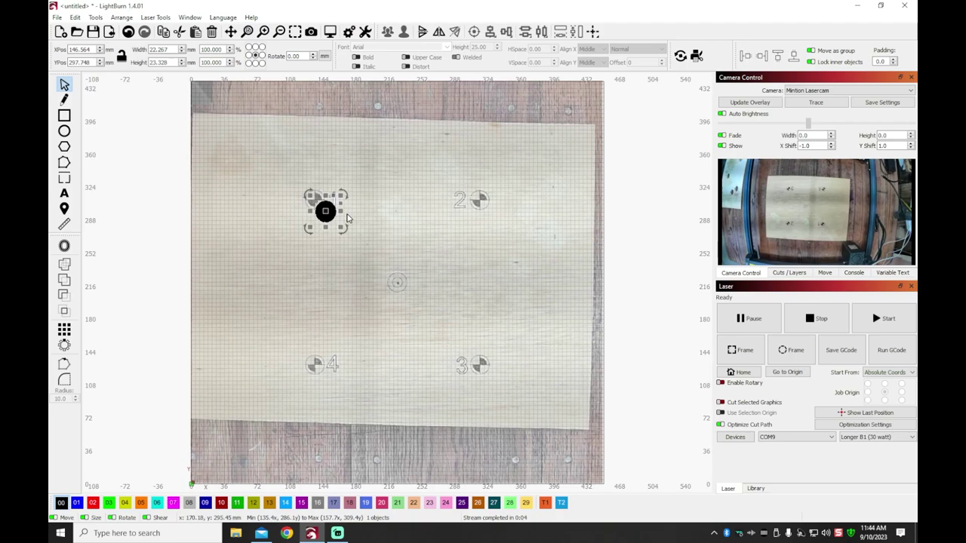
left_click_drag(325, 211, 400, 281)
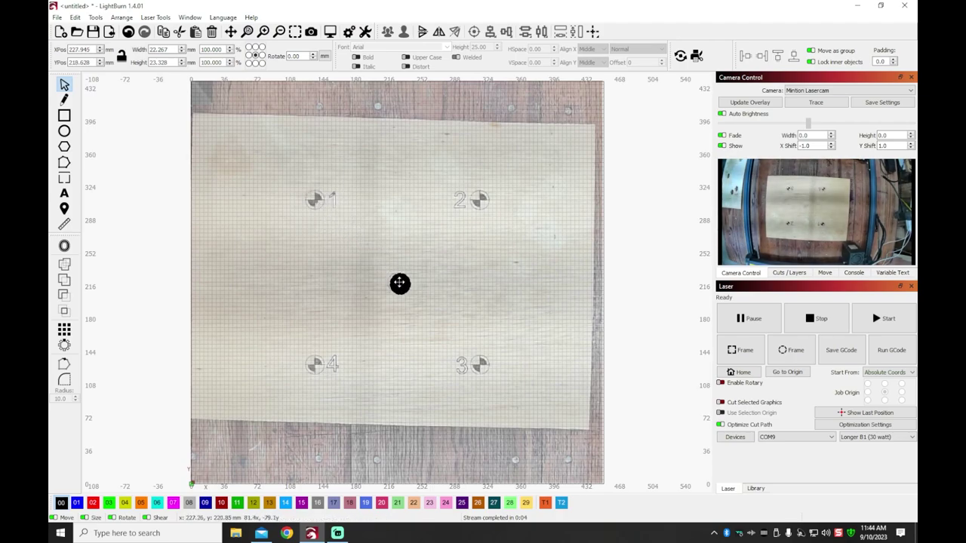
scroll(397, 282, "up", 1)
scroll(397, 282, "down", 4)
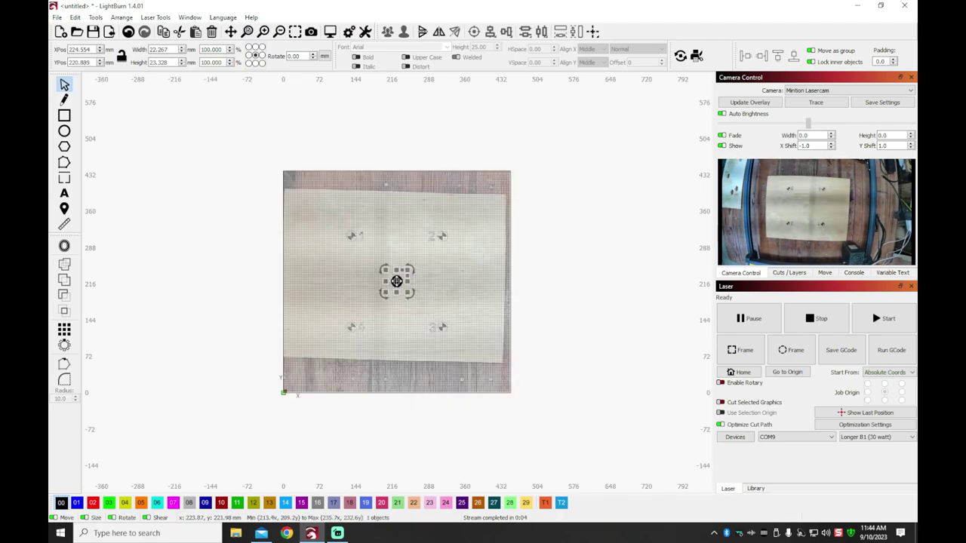
scroll(397, 282, "up", 8)
Shrink the circle to about 19.6 mm wide and 20.6 mm high and centre it within the middle target's outer ring.
left_click_drag(399, 287, 472, 290)
left_click_drag(429, 244, 437, 254)
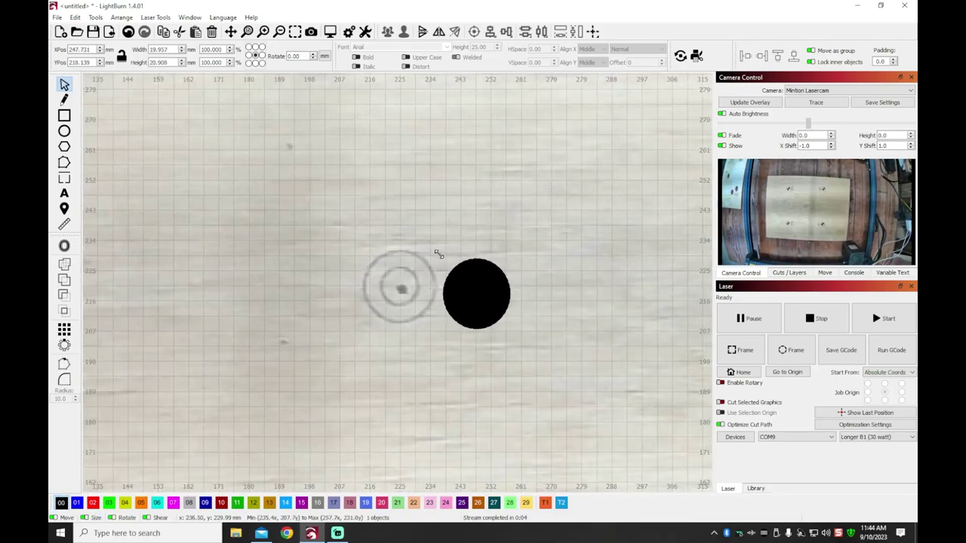
left_click_drag(478, 295, 403, 287)
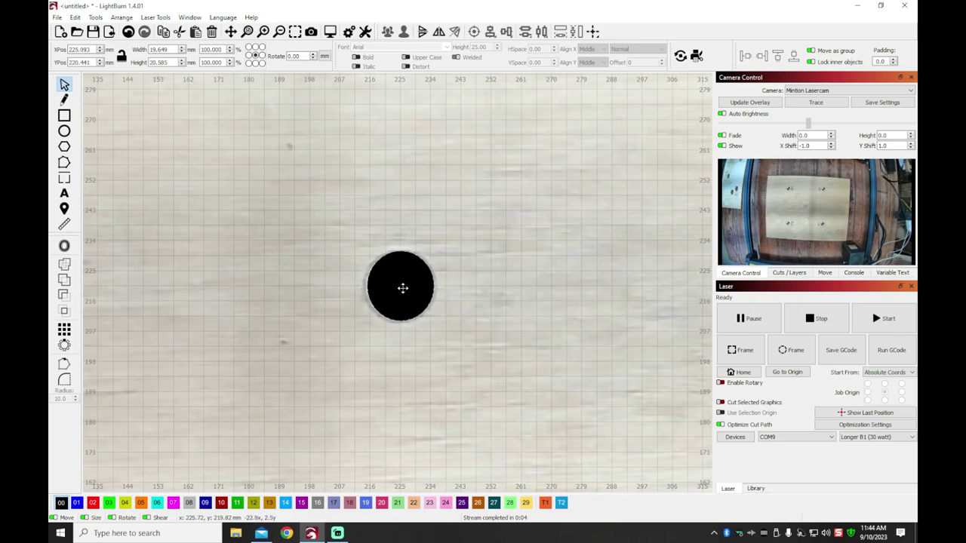
left_click_drag(403, 288, 402, 287)
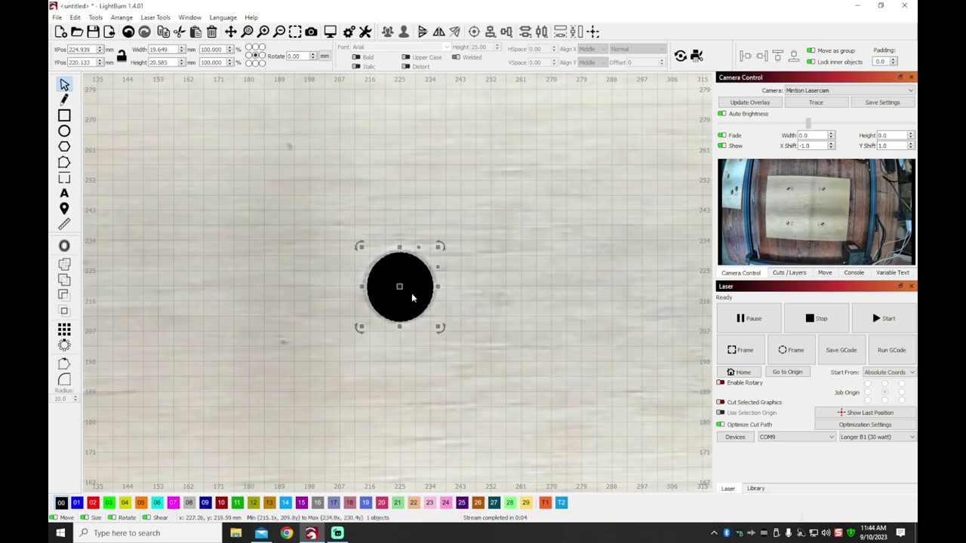
Burn the circle on the middle target, and frame its boundary before homing the laser head.
left_click(879, 320)
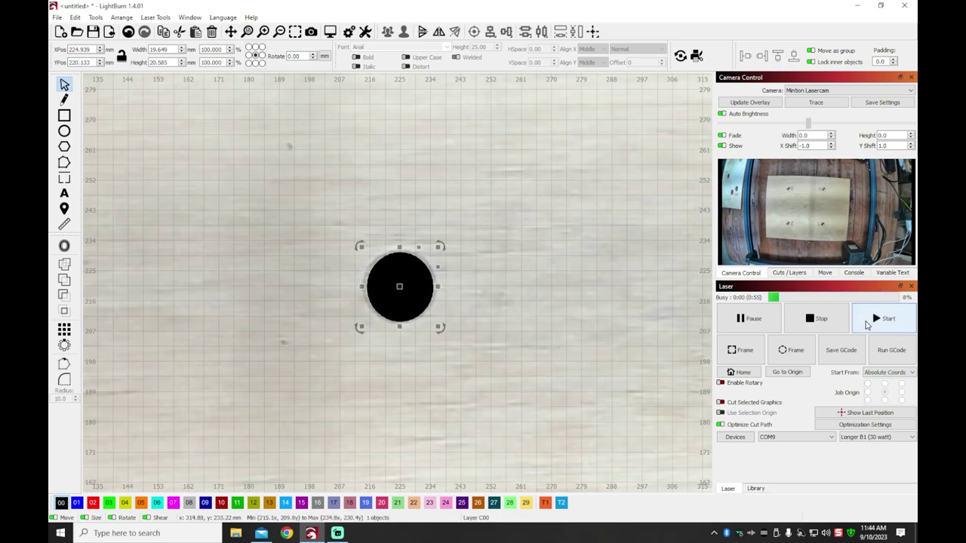
scroll(420, 170, "down", 5)
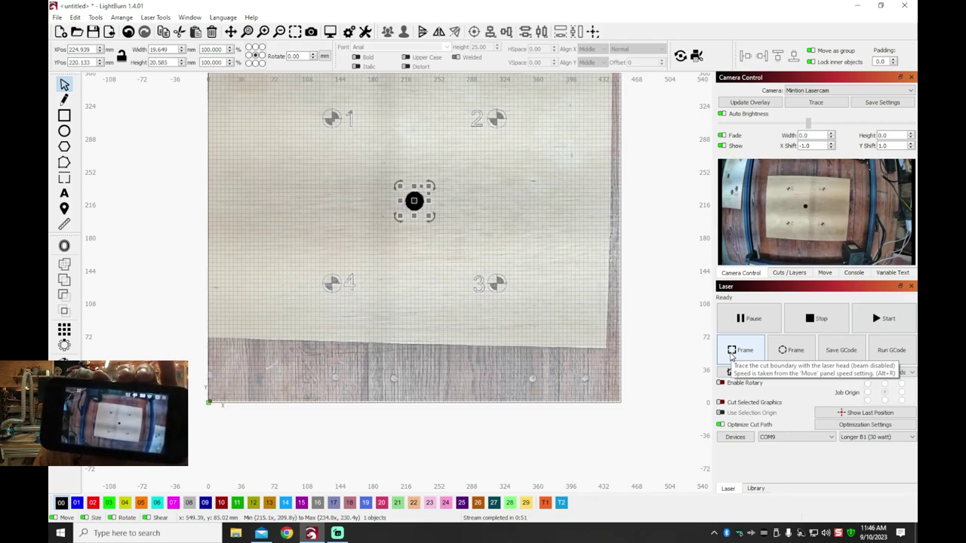
left_click(731, 356)
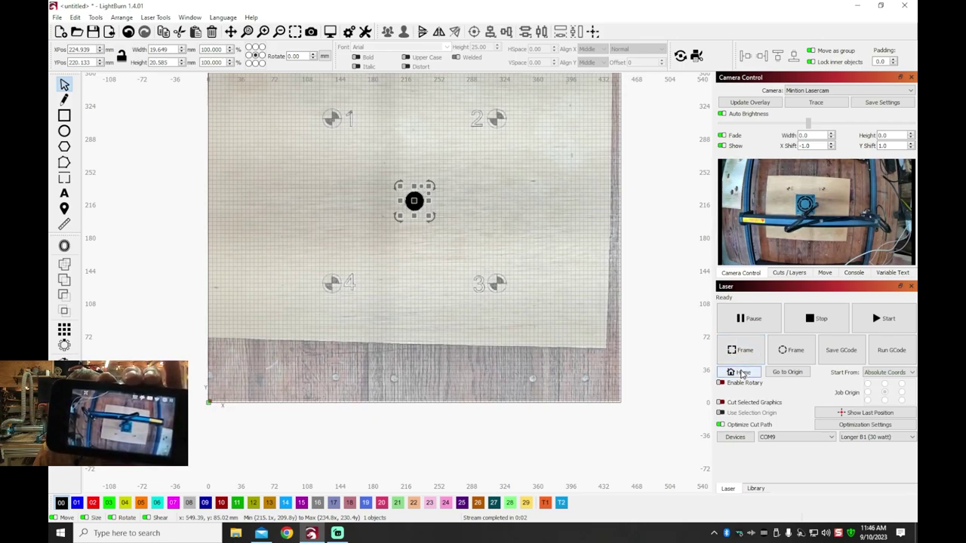
left_click(739, 373)
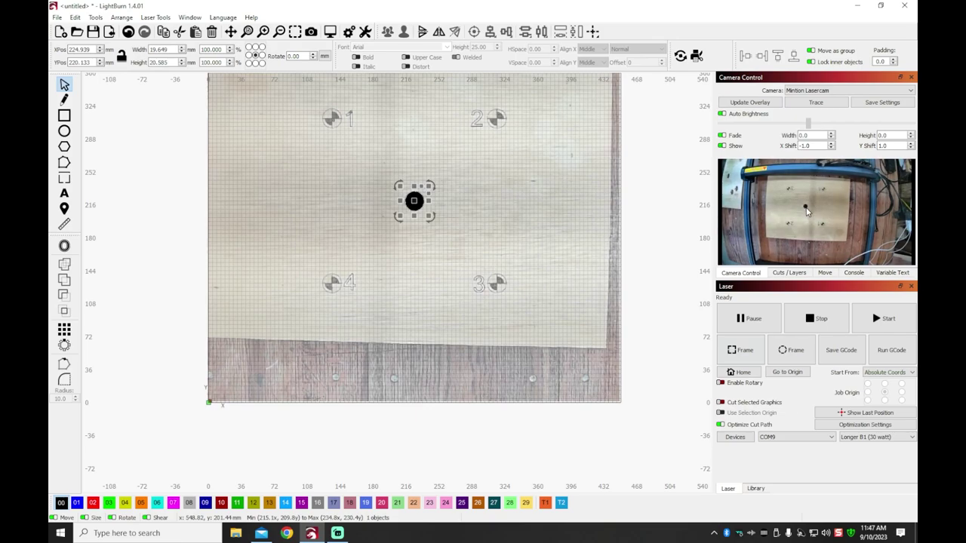
Refresh the camera overlay and toggle layer 00's visibility to compare the middle target's burn with the drawn circle.
scroll(414, 210, "up", 3)
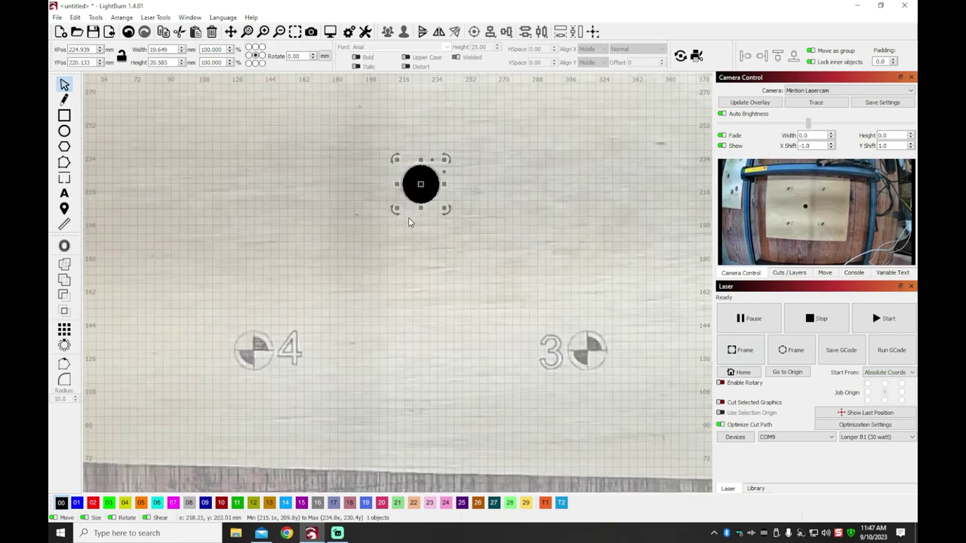
left_click(754, 105)
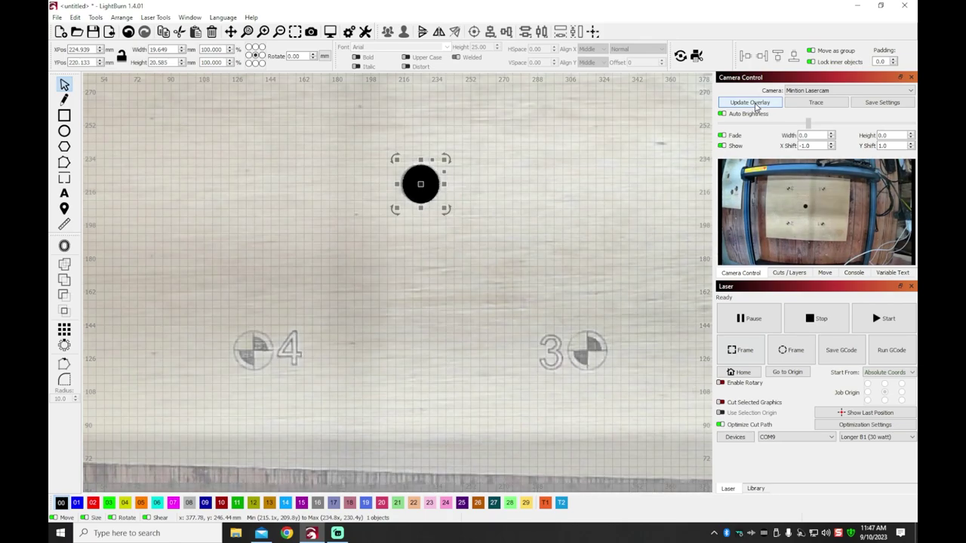
left_click(802, 274)
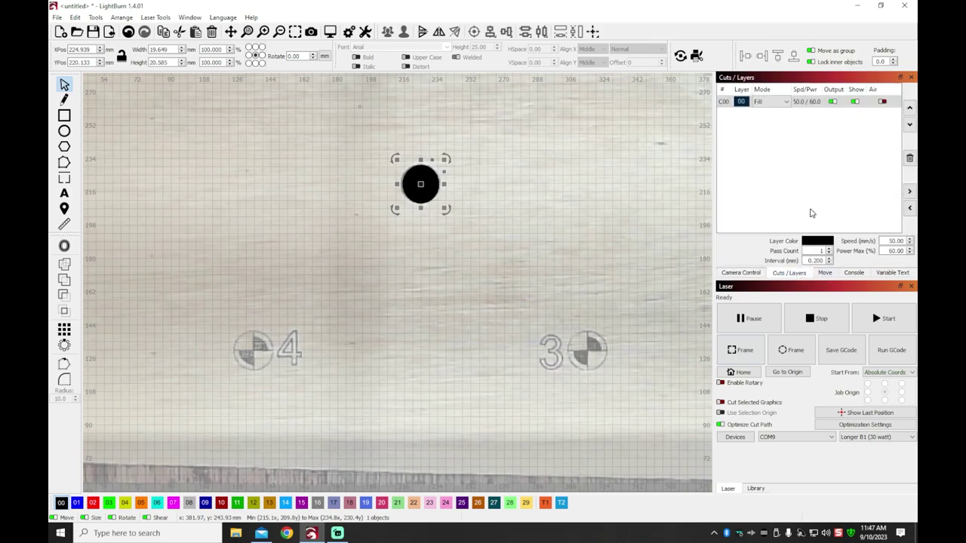
left_click(855, 101)
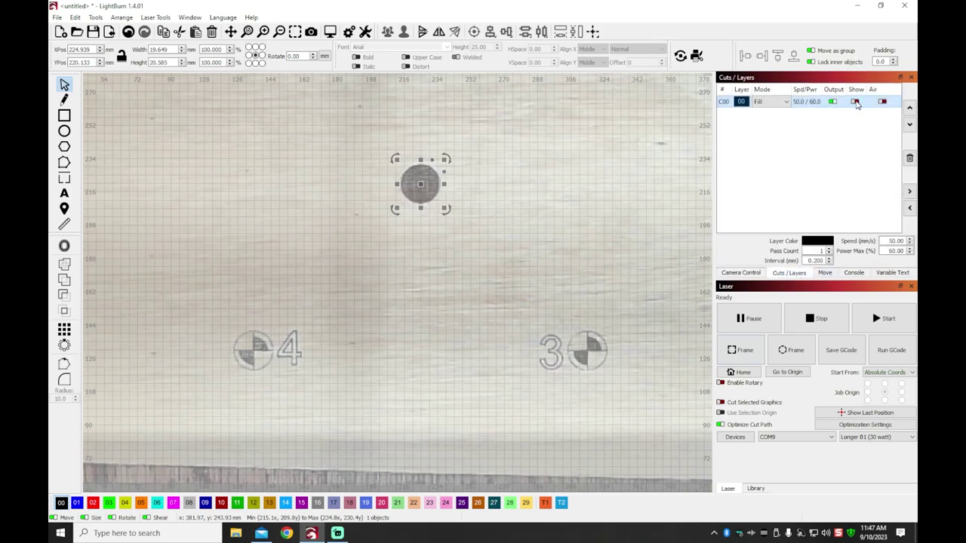
left_click(855, 102)
left_click(855, 102)
scroll(424, 186, "up", 5)
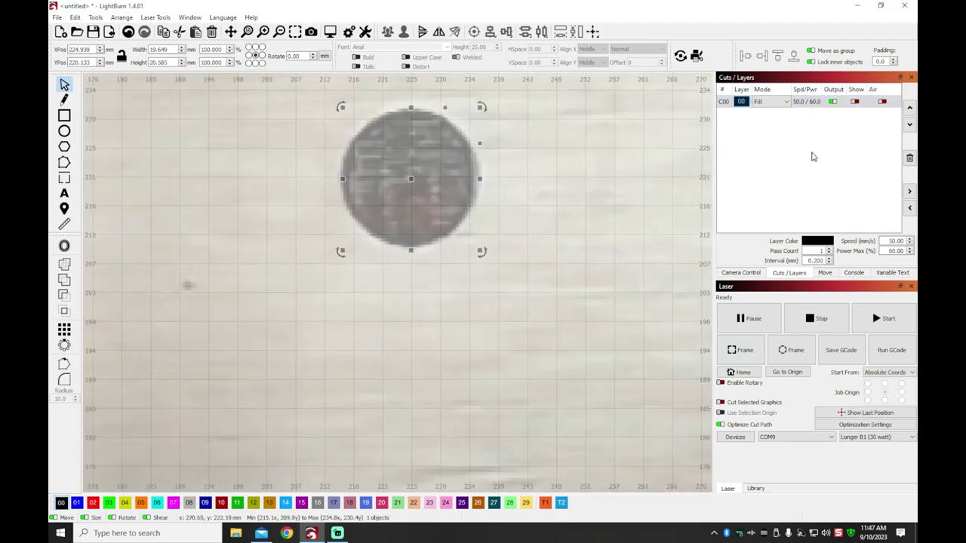
left_click(855, 102)
left_click(855, 102)
left_click(855, 102)
left_click(854, 103)
scroll(562, 189, "down", 5)
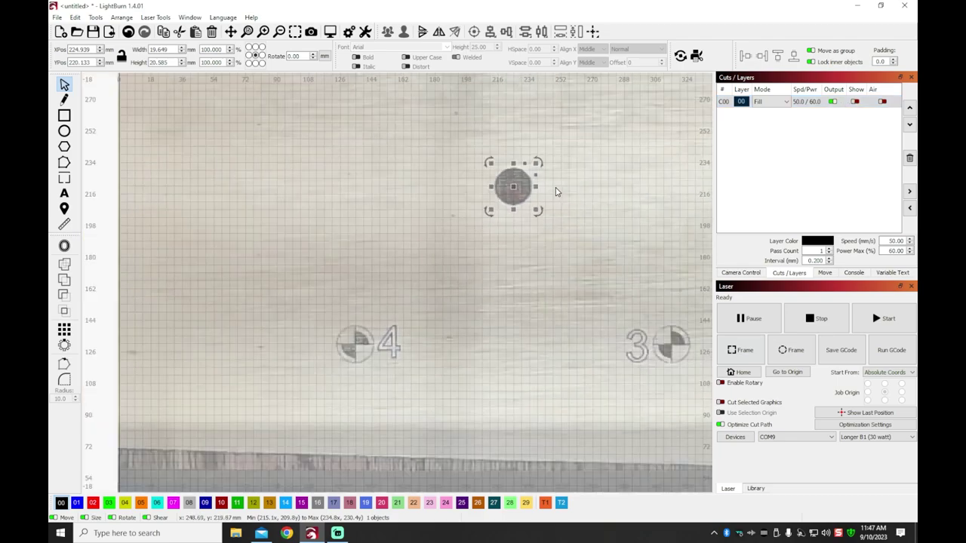
scroll(558, 191, "down", 3)
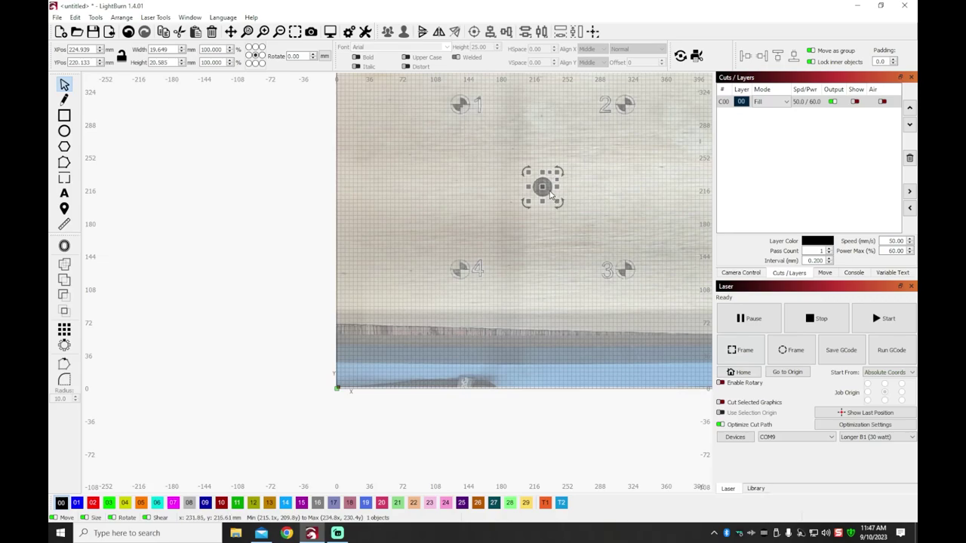
Show layer 00 again and move the circle onto target 4, centred at about X 134.6 mm, Y 130.2 mm.
left_click(854, 101)
mouse_move(549, 193)
left_mouse_down()
mouse_move(539, 190)
mouse_move(463, 269)
mouse_move(459, 256)
left_mouse_up()
scroll(461, 270, "up", 4)
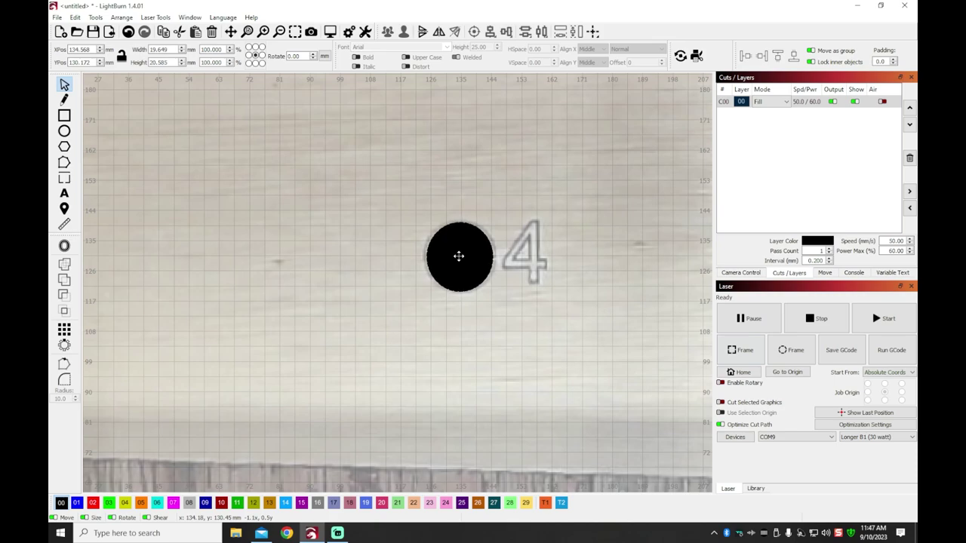
left_click_drag(459, 256, 458, 256)
scroll(639, 209, "down", 5)
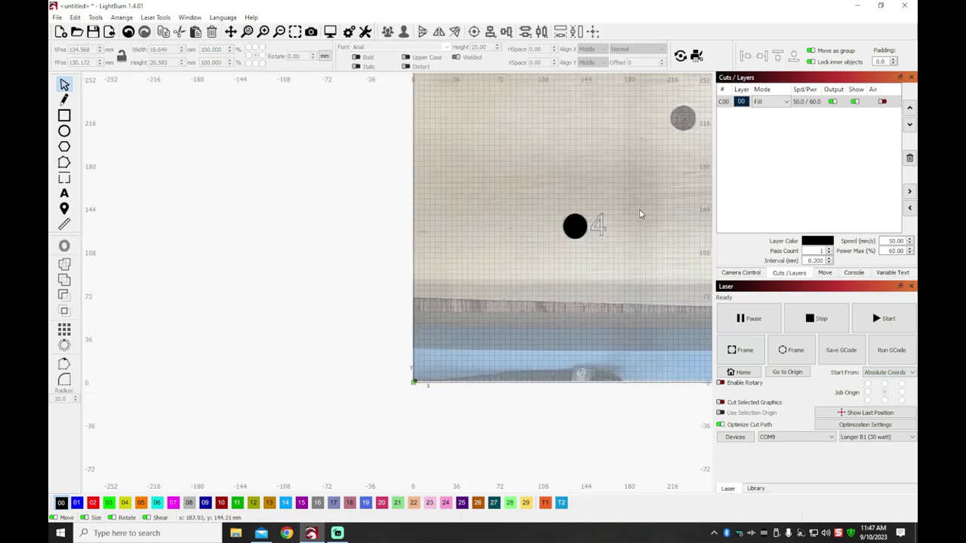
Burn the circle on target 4 and refresh the camera overlay.
left_click(263, 32)
left_click(885, 320)
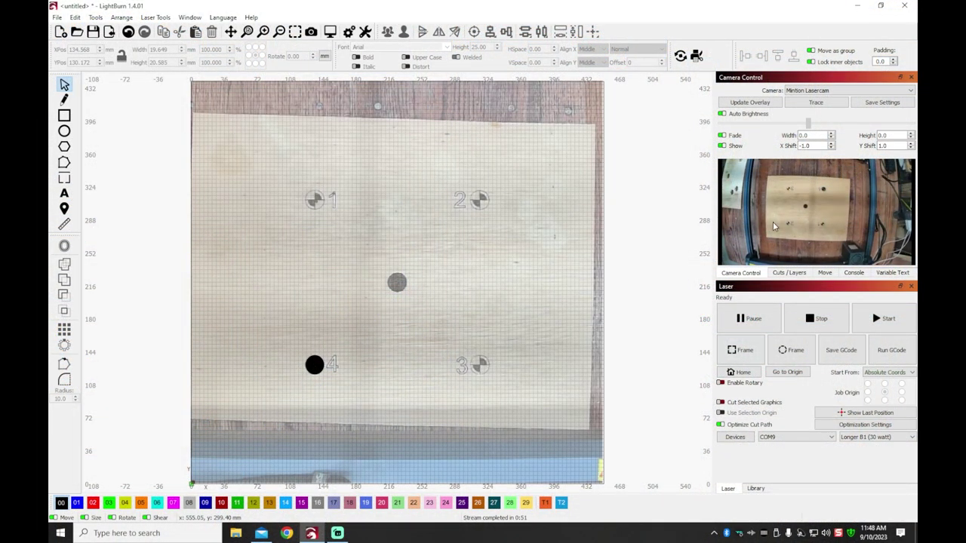
left_click(745, 103)
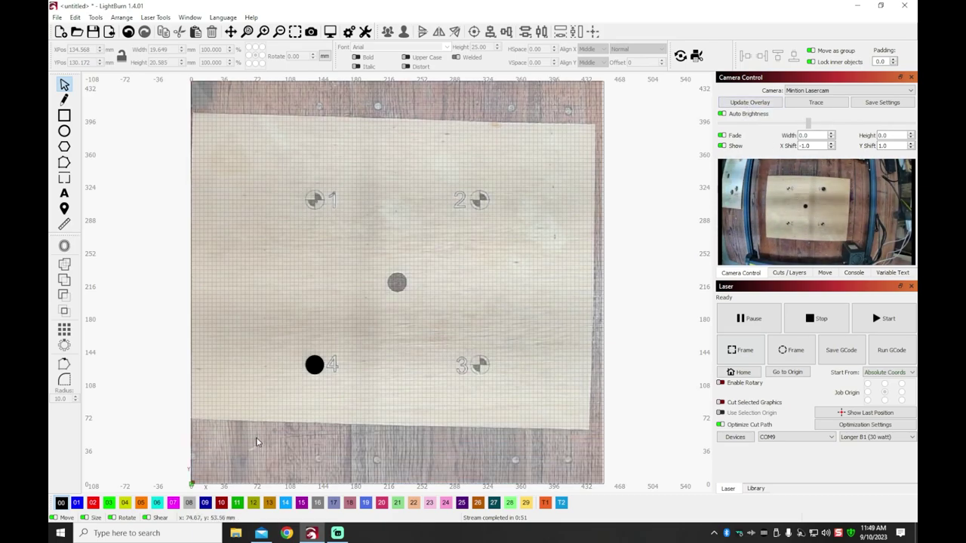
Toggle layer 00's visibility to compare the burn on target 4 with the drawn circle.
scroll(309, 401, "up", 3)
scroll(309, 401, "up", 5)
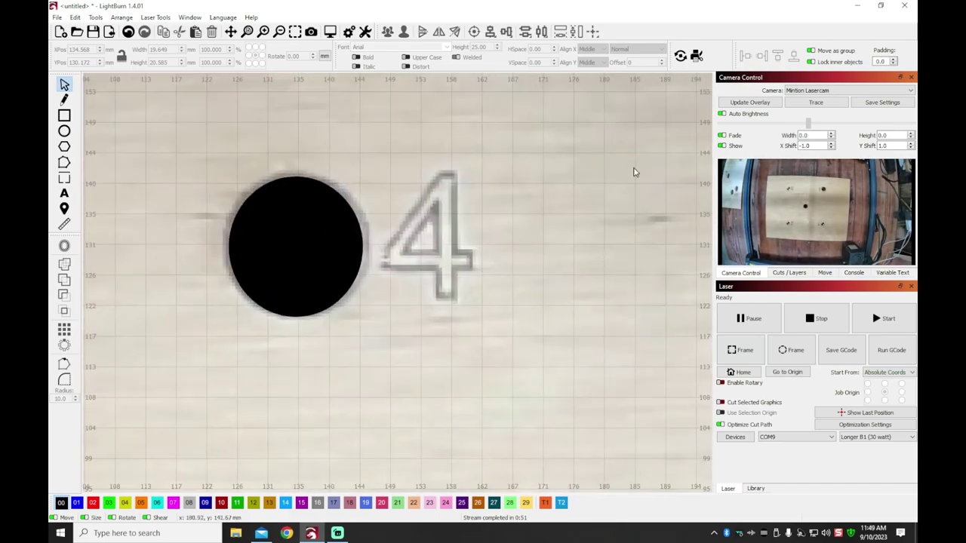
left_click(789, 276)
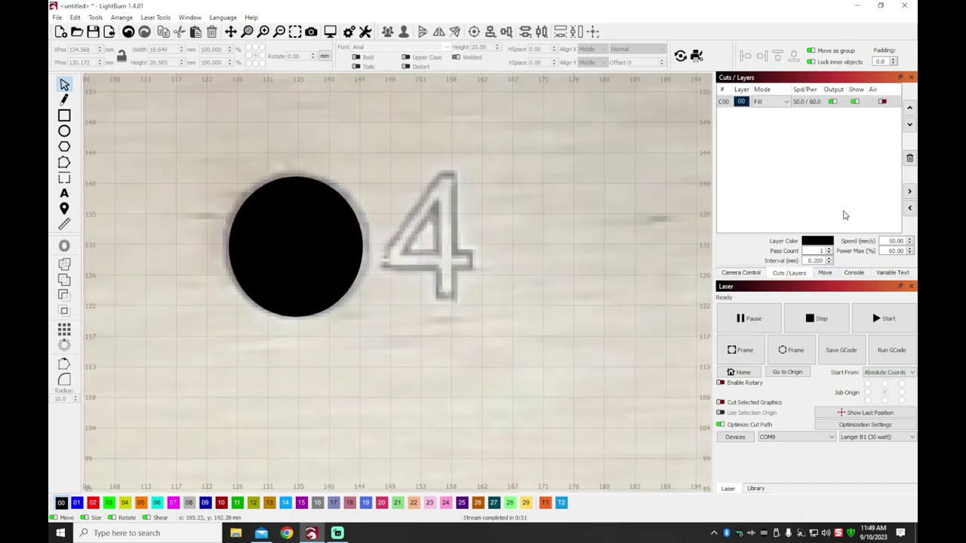
left_click(855, 102)
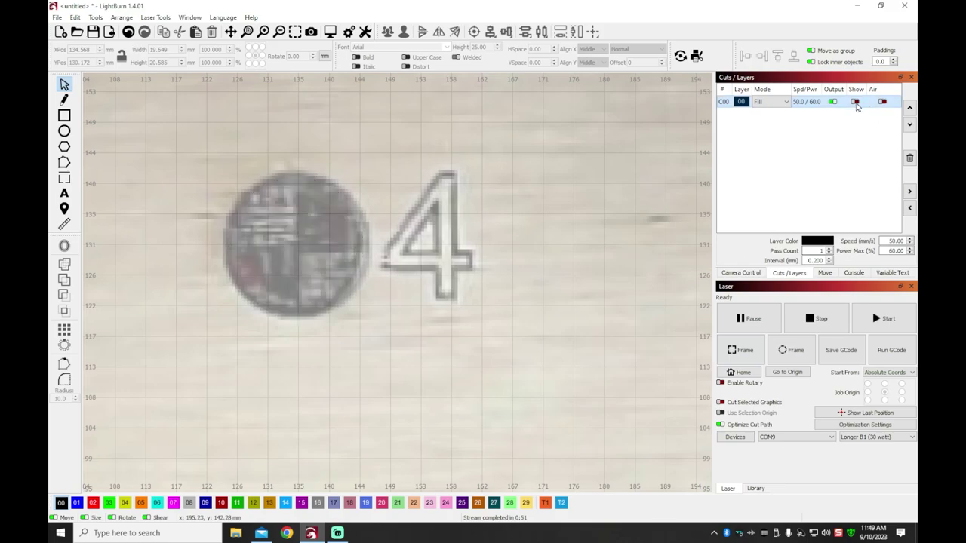
left_click(854, 102)
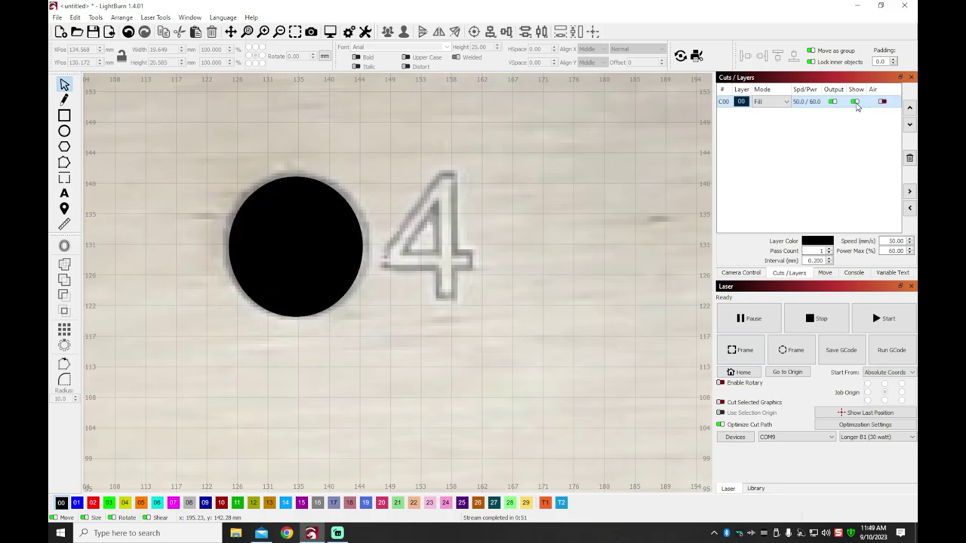
Delete the drawn circle on target 4 from the workspace.
scroll(562, 294, "down", 5)
scroll(562, 297, "down", 3)
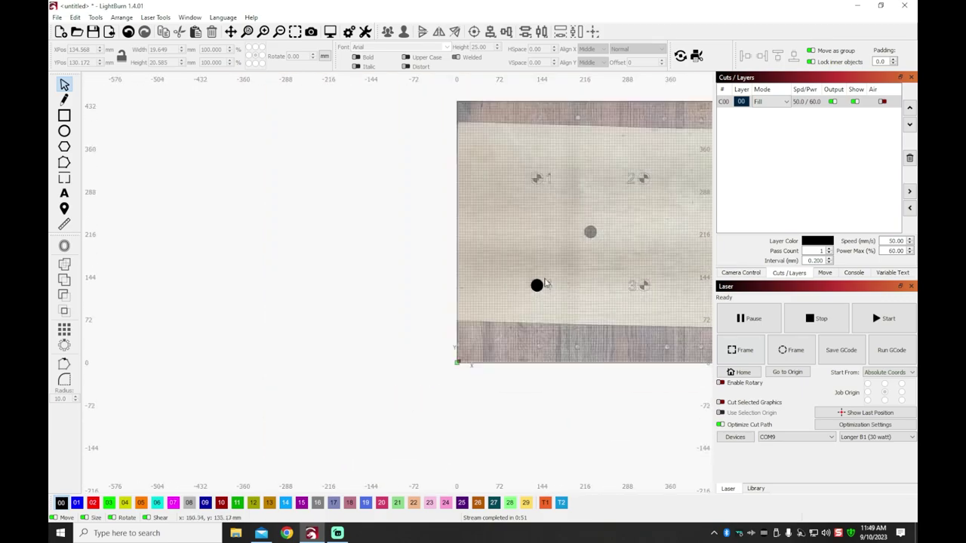
left_click_drag(497, 208, 615, 379)
key("Delete")
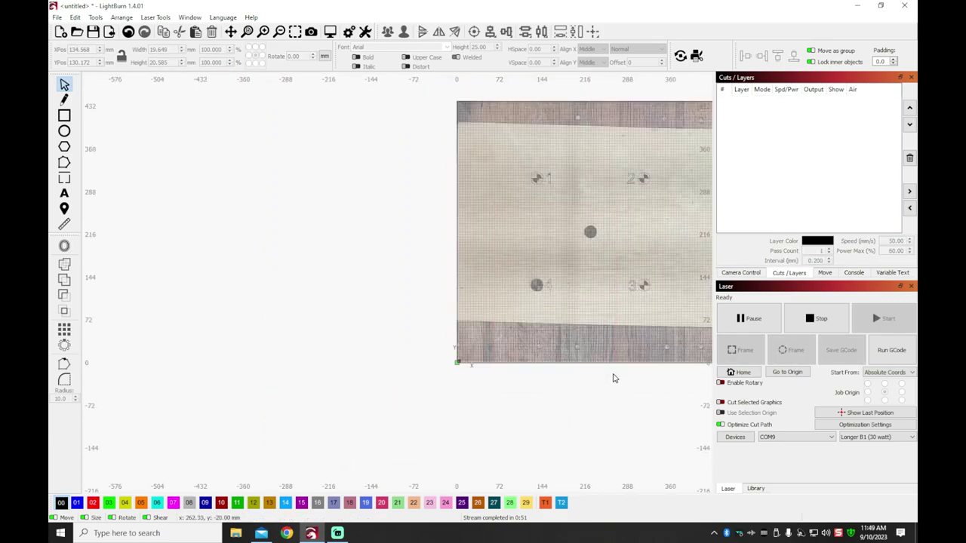
left_click(246, 36)
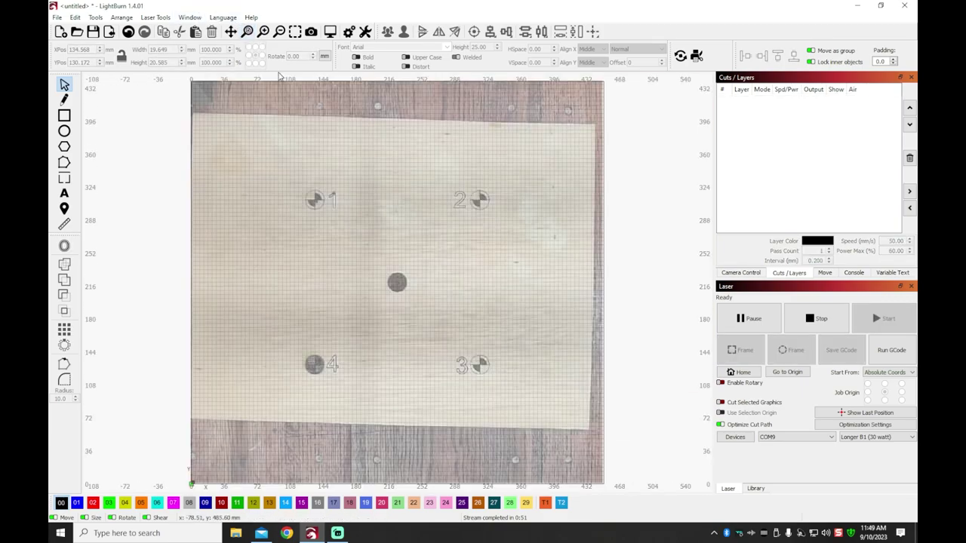